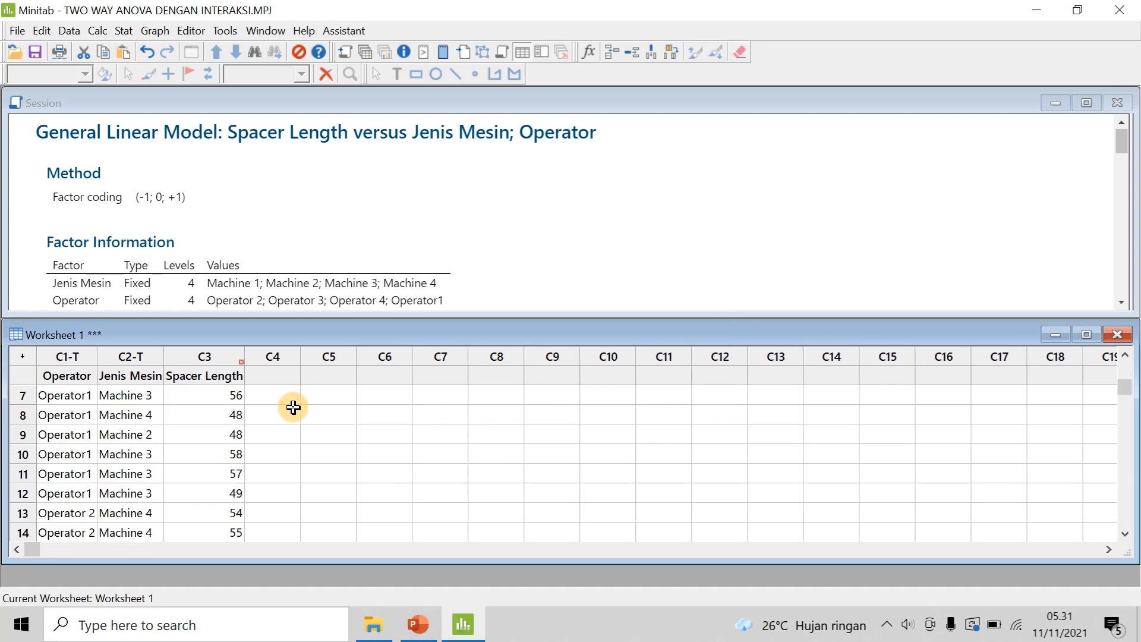
Paste the copied Machine 1 to Machine 4 sequence over Jenis Mesin rows 9 to 12, replacing the existing cells
scroll(219, 441, up, 1)
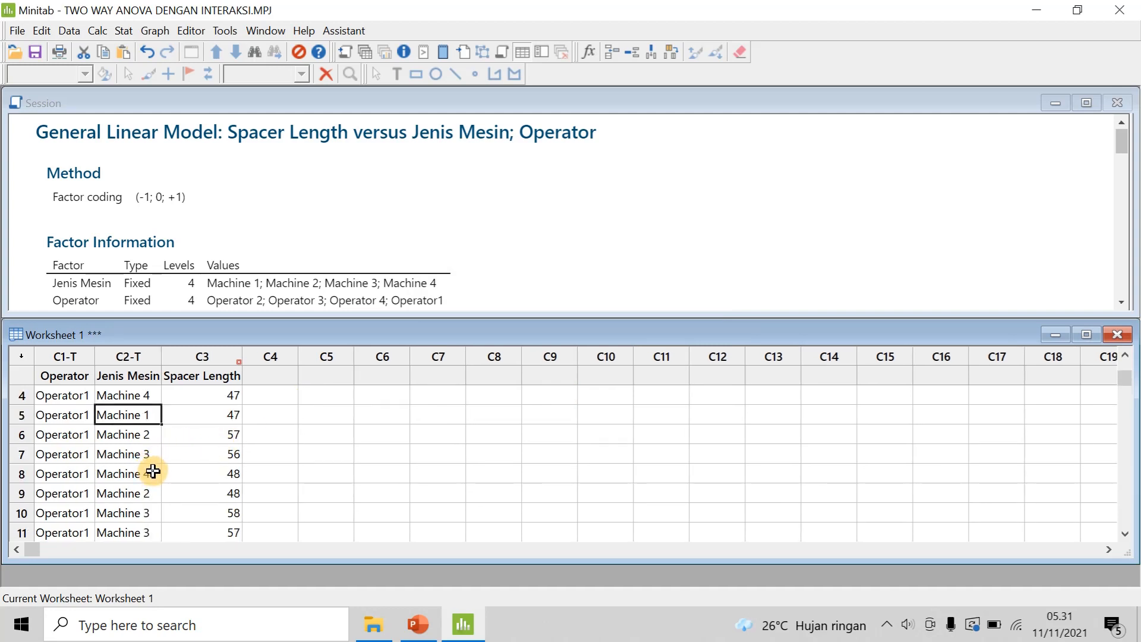
scroll(150, 439, up, 1)
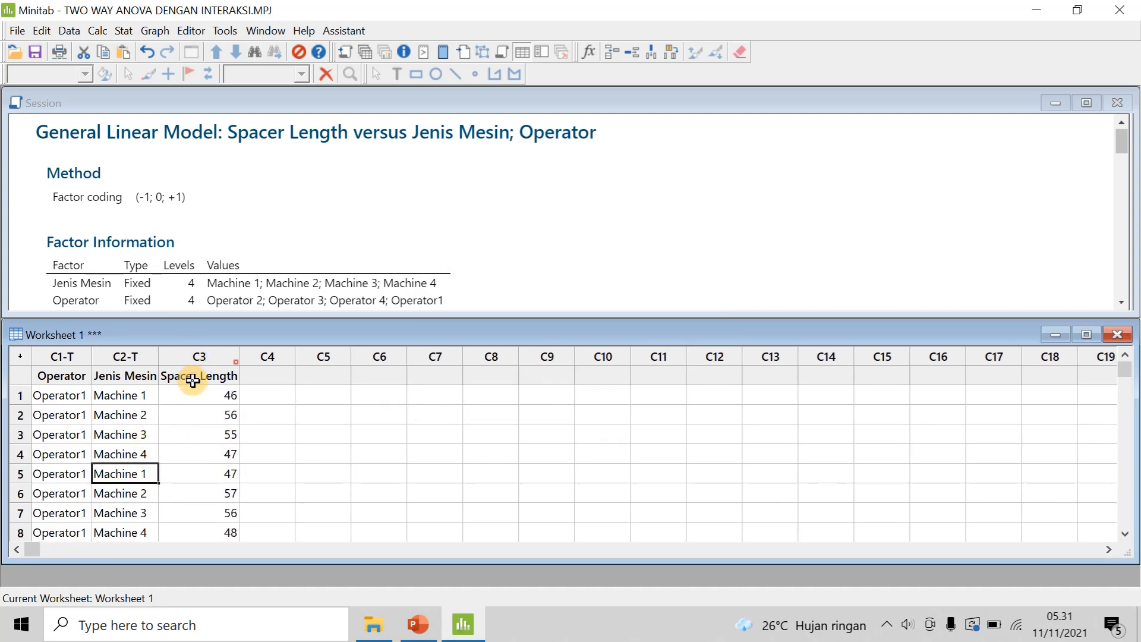
key(Down)
key(Down)
key(Down)
key(Down)
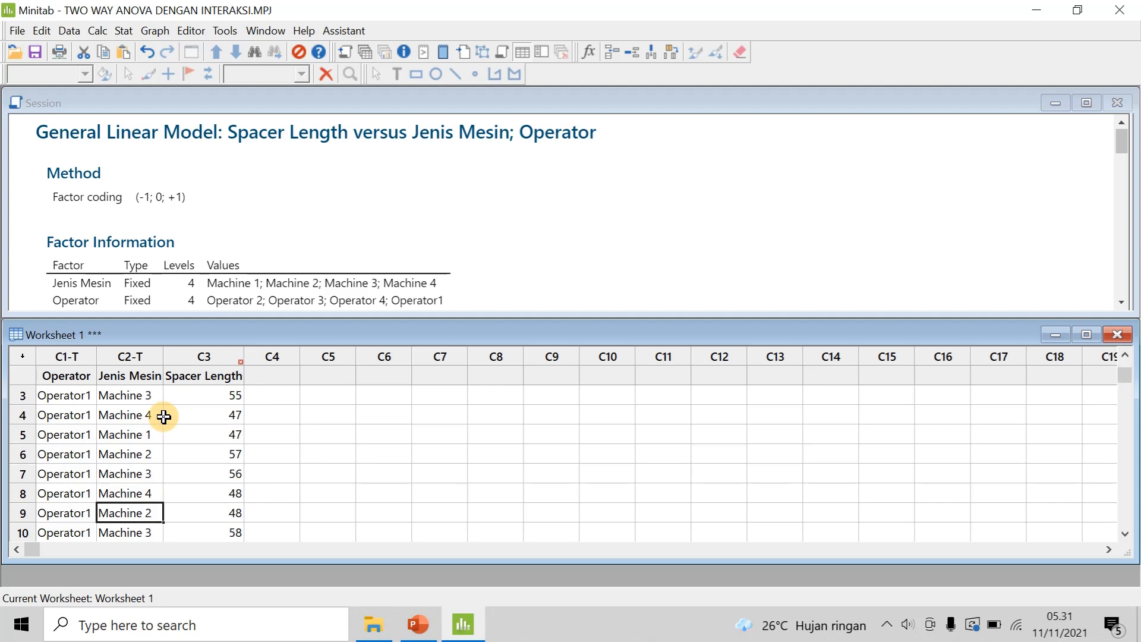
key(Up)
key(Down)
key(ctrl+v)
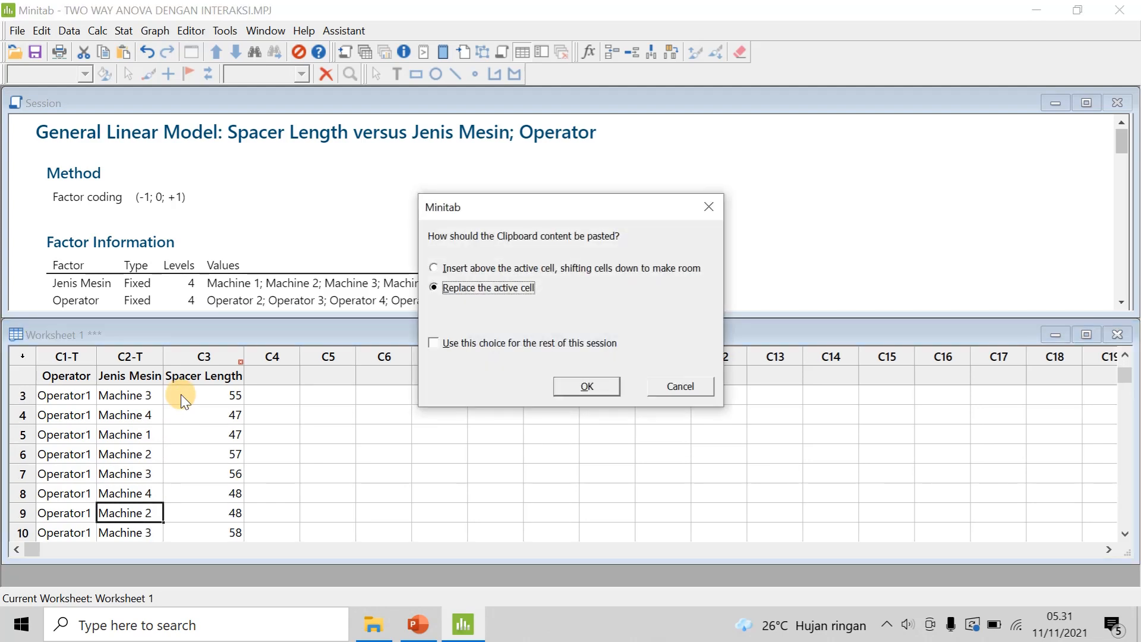
click(574, 390)
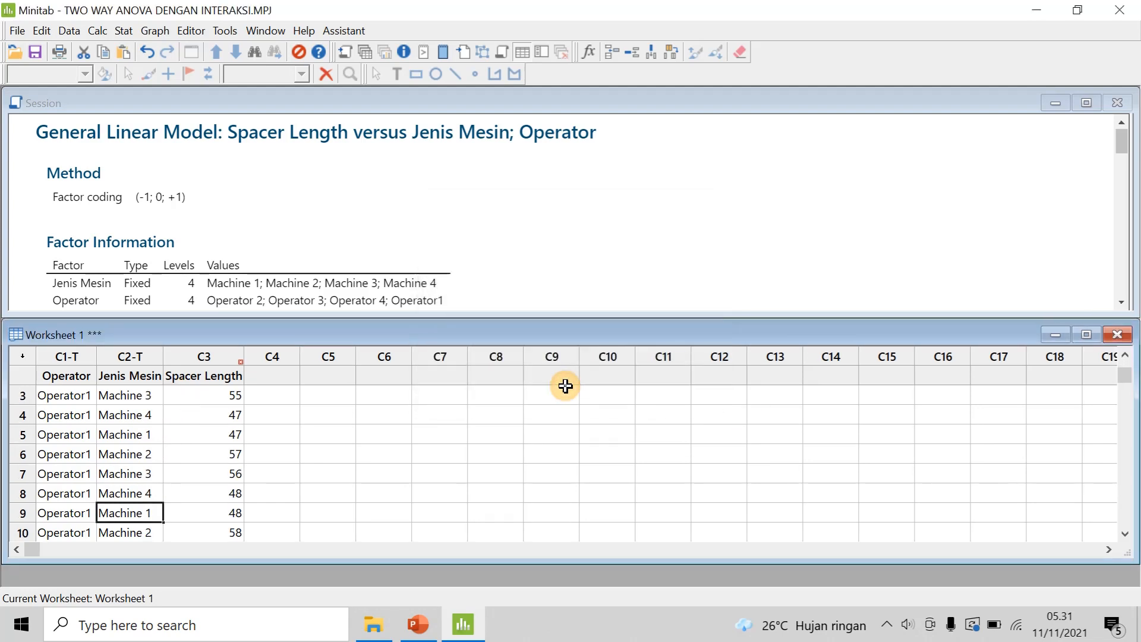
Paste the Machine 1 to Machine 4 sequence over Jenis Mesin rows 13 to 16, the first Operator 2 rows
key(Down)
key(Down)
key(Down)
key(Down)
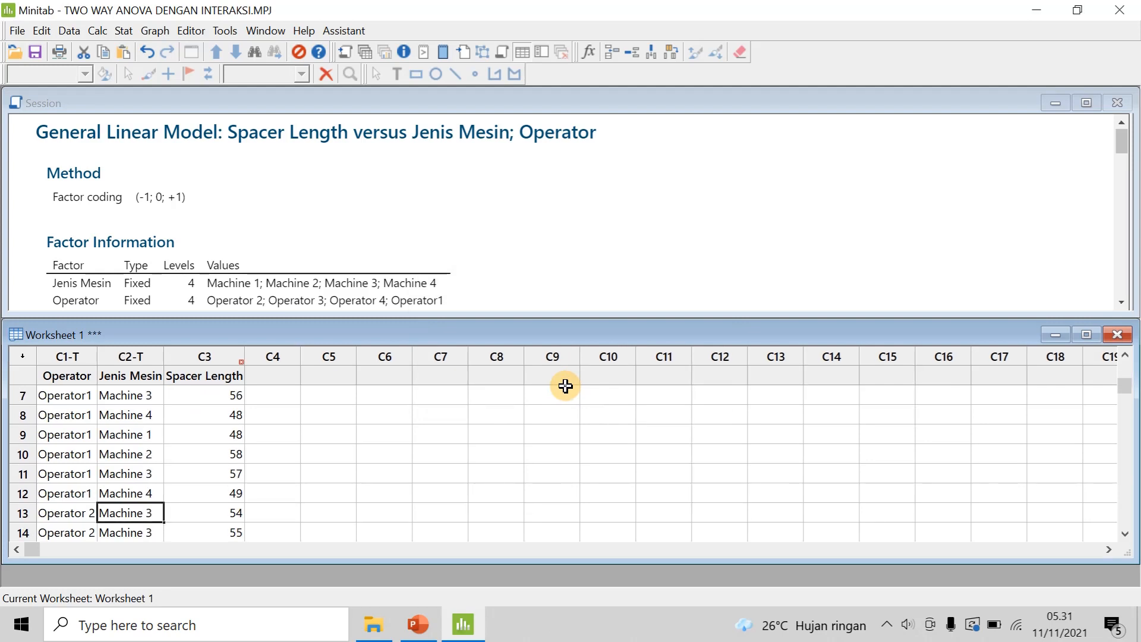
key(ctrl+v)
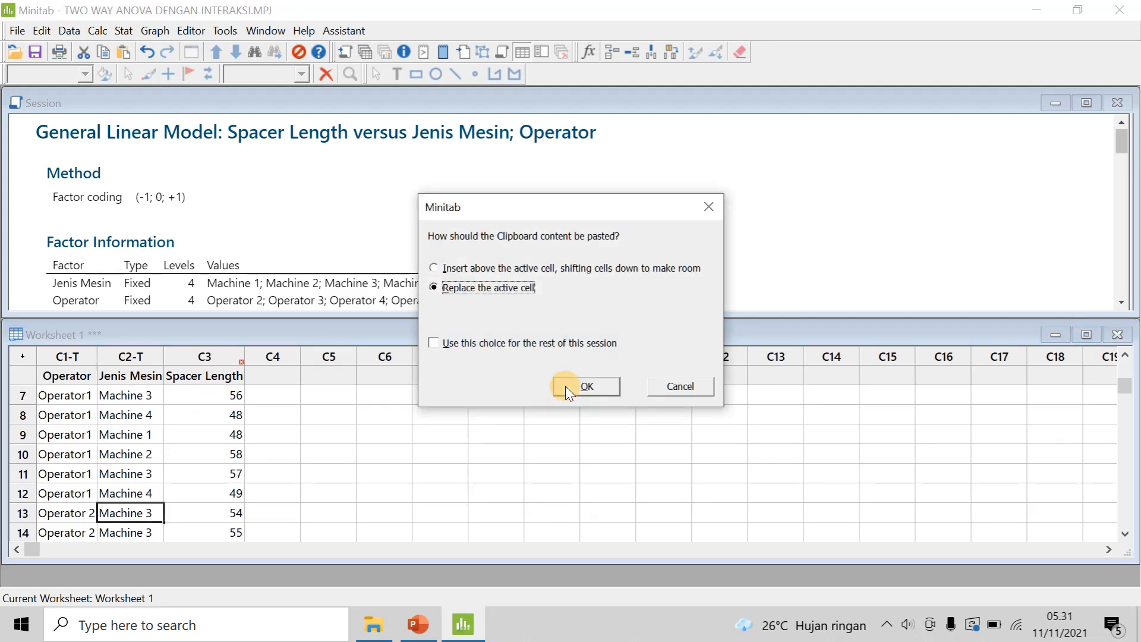
click(587, 386)
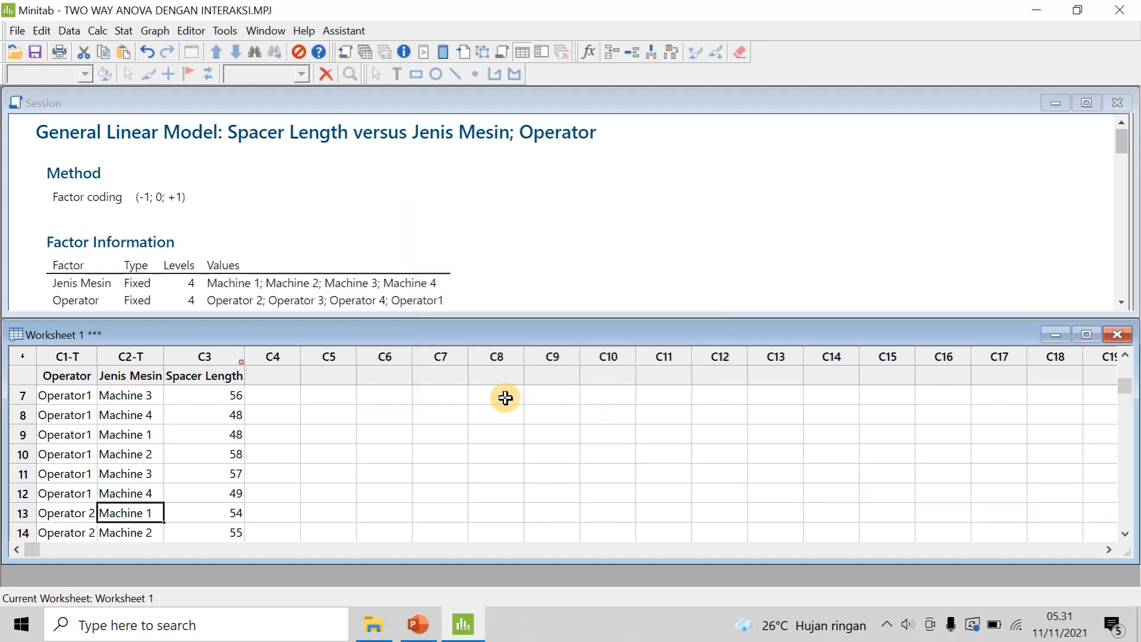
Replace Jenis Mesin rows 17 to 20 with the copied Machine 1 to Machine 4 sequence
scroll(507, 398, down, 2)
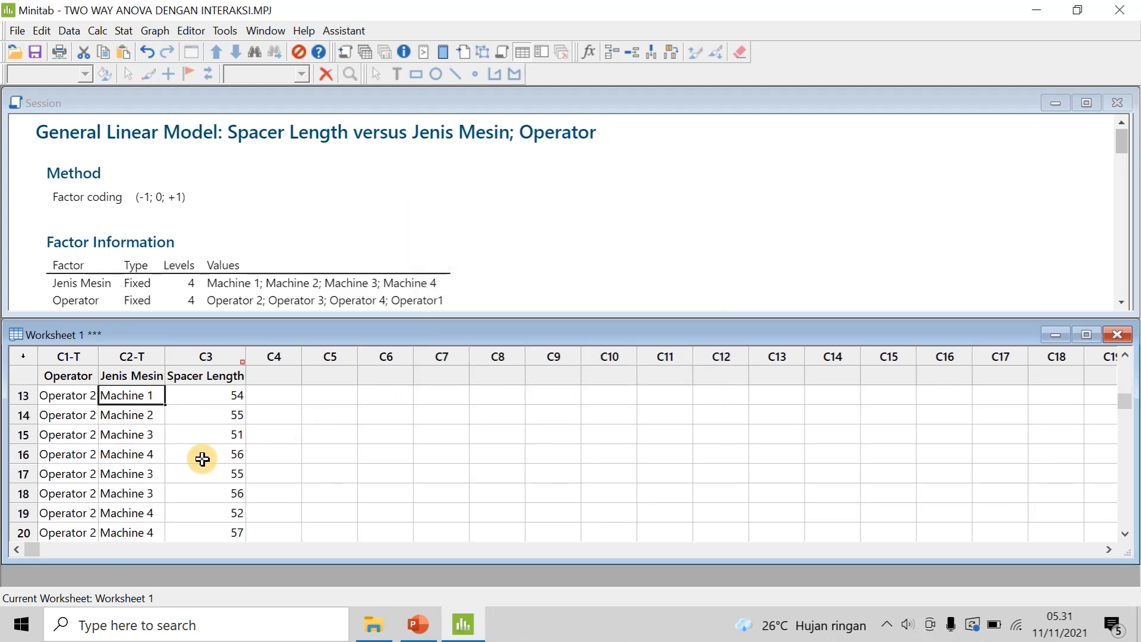
click(147, 474)
key(ctrl+v)
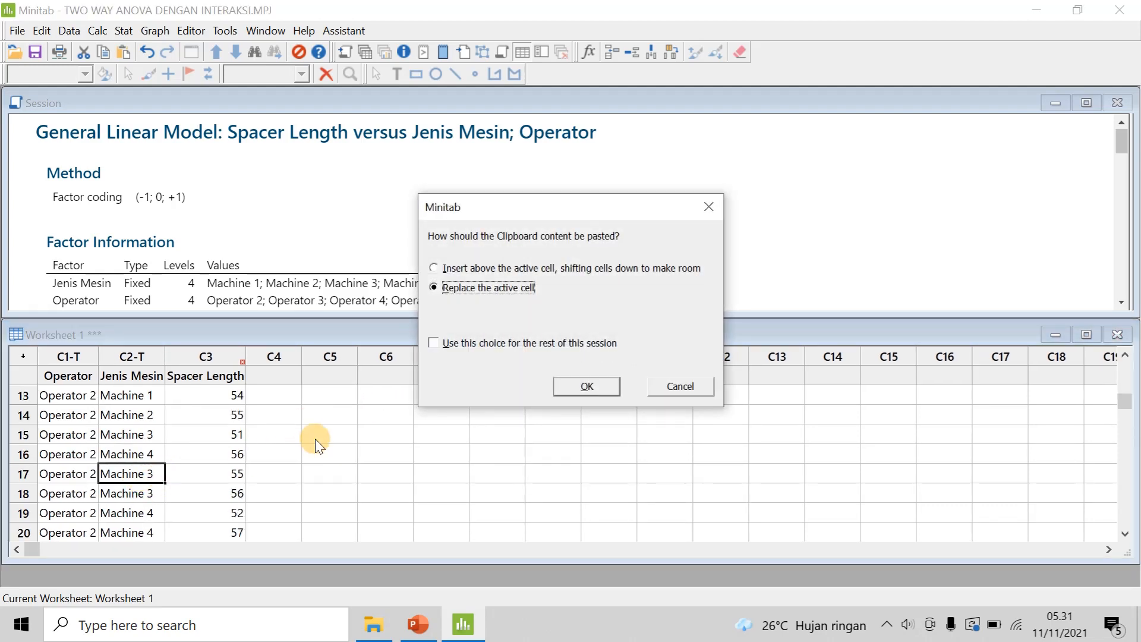
click(591, 380)
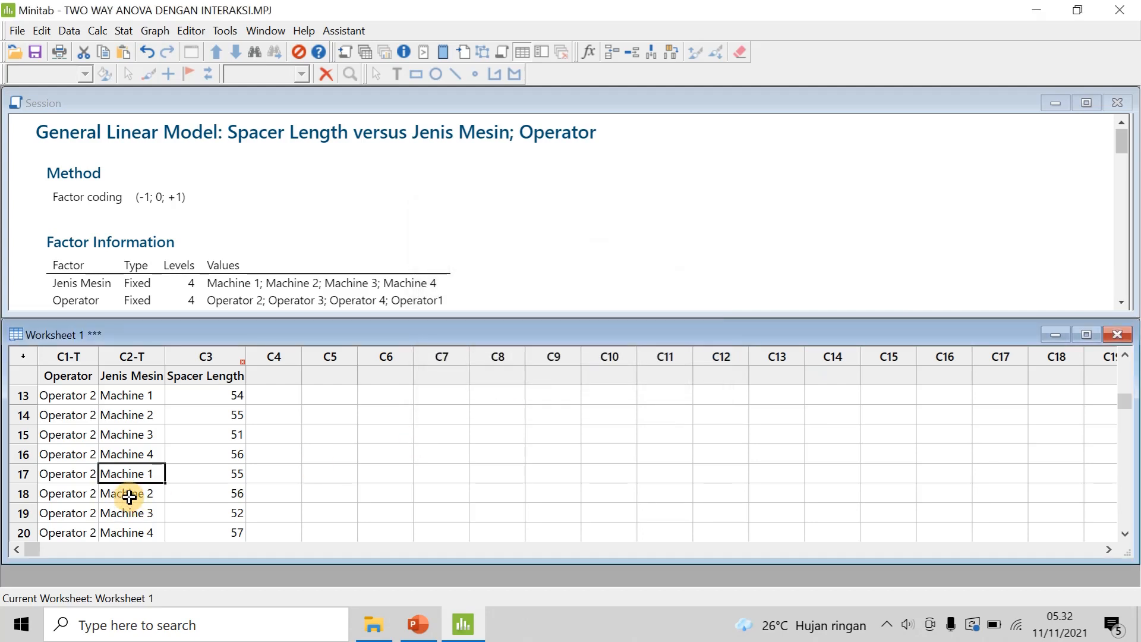
Replace Jenis Mesin rows 21 to 24, the last Operator 2 rows, with the copied Machine 1 to Machine 4 sequence
key(Down)
key(Down)
key(Down)
key(Down)
key(Up)
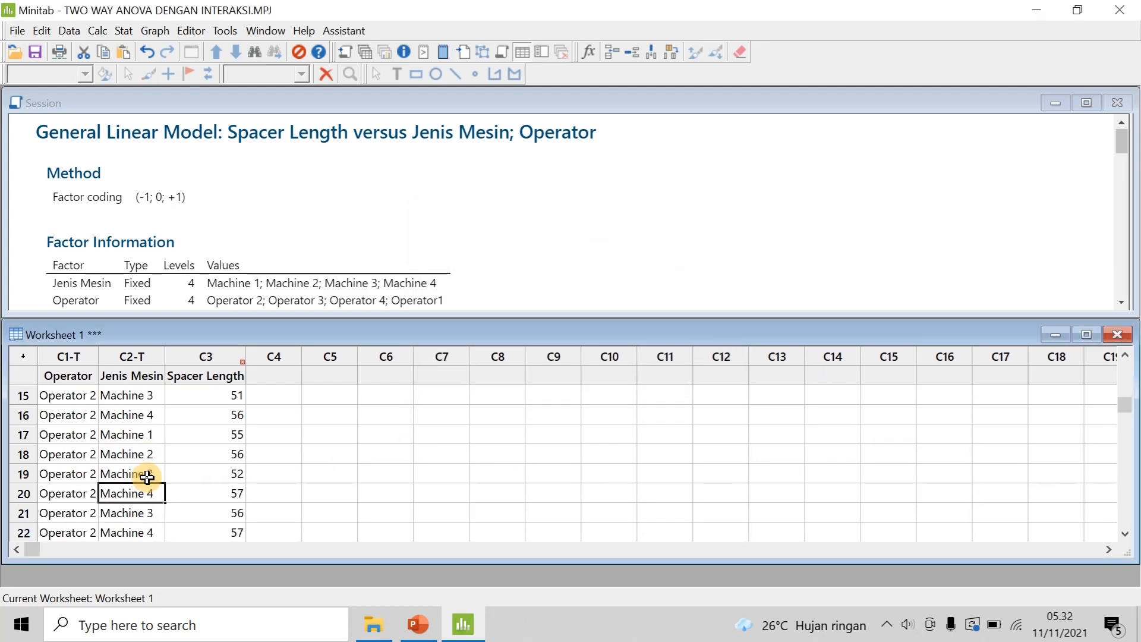
key(Down)
key(ctrl+v)
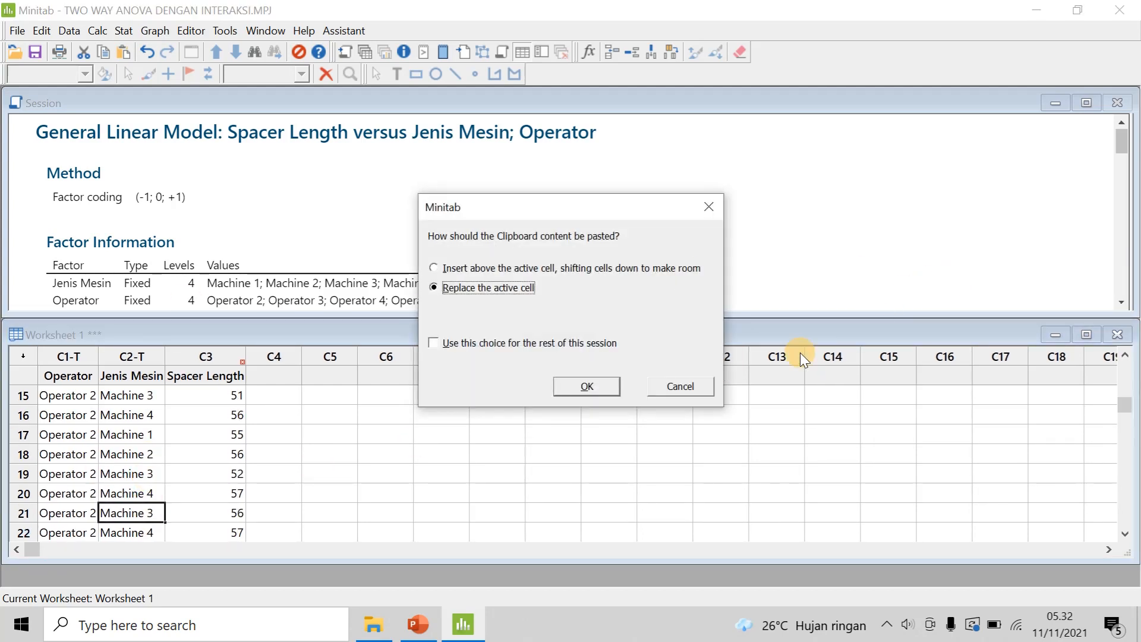
click(585, 384)
Paste the Machine 1 to Machine 4 sequence over Jenis Mesin rows 25 to 28, the first Operator 3 rows
key(Down)
key(Down)
key(Down)
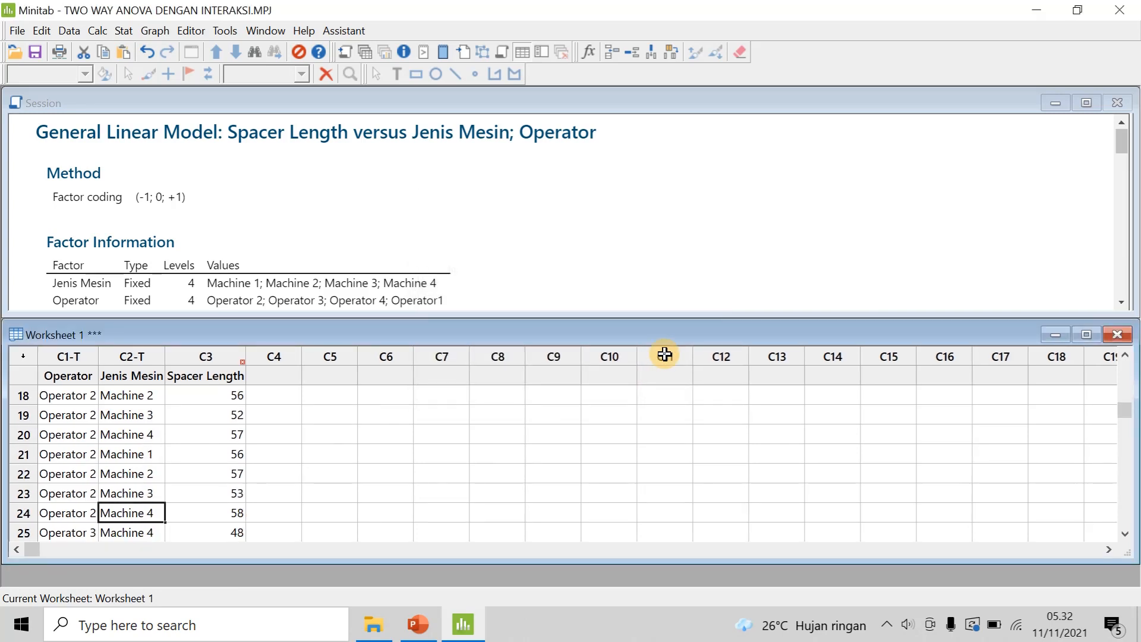
key(Down)
key(ctrl+v)
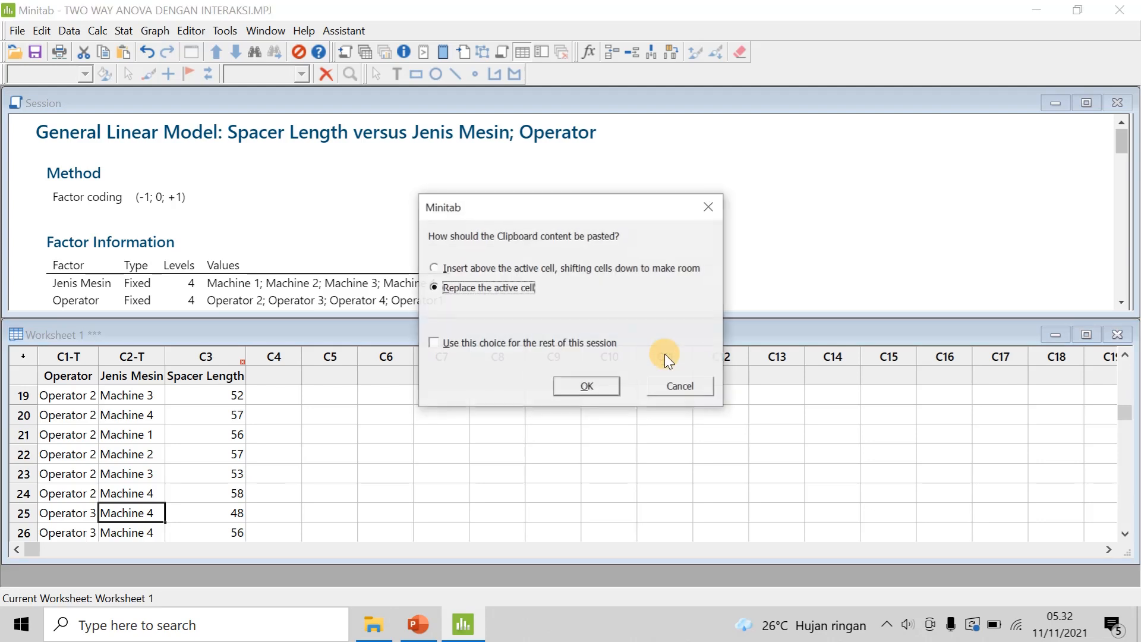
click(586, 387)
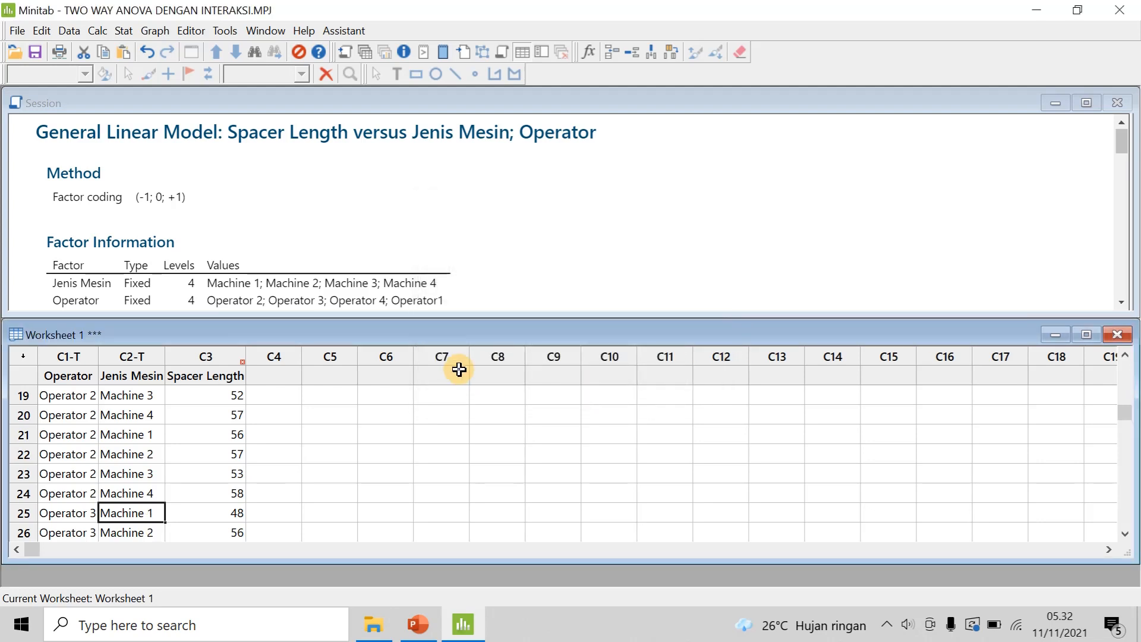
Replace Jenis Mesin rows 29 to 32 with the copied Machine 1 to Machine 4 sequence
scroll(149, 517, down, 2)
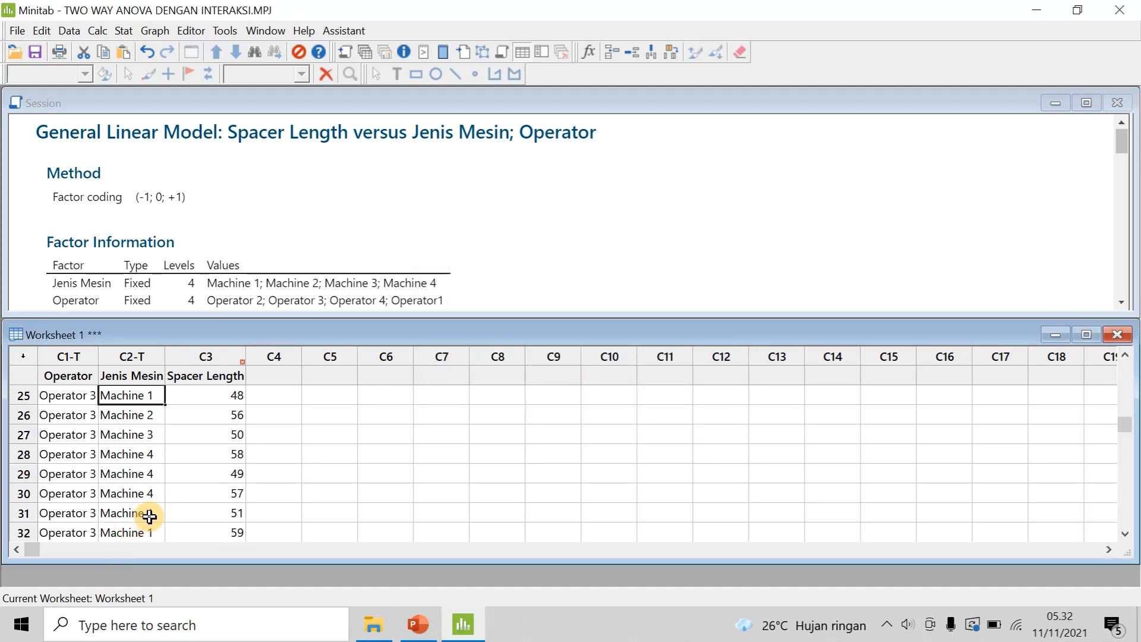
click(141, 475)
key(ctrl+v)
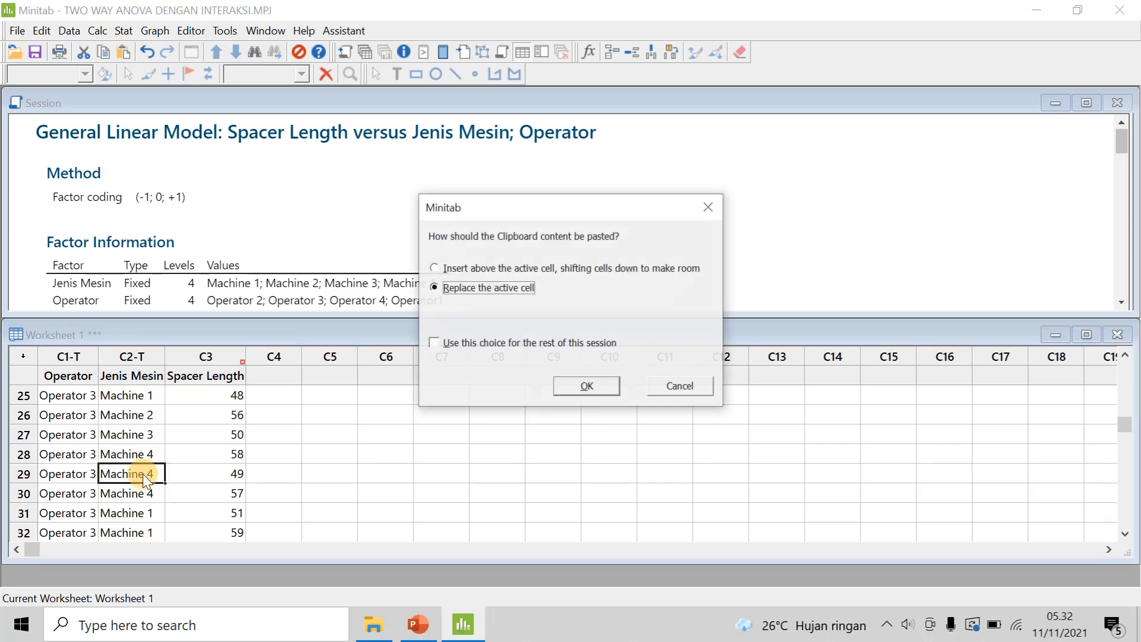
click(569, 388)
Replace Jenis Mesin rows 33 to 36, the last Operator 3 rows, with the copied Machine 1 to Machine 4 sequence
scroll(152, 446, down, 1)
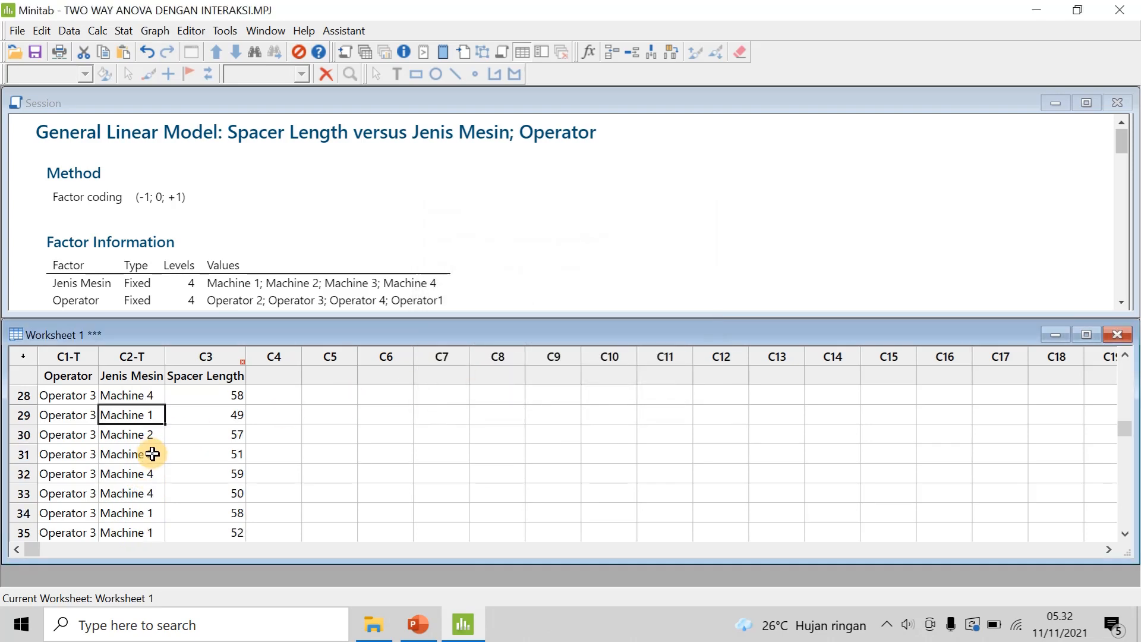
click(137, 493)
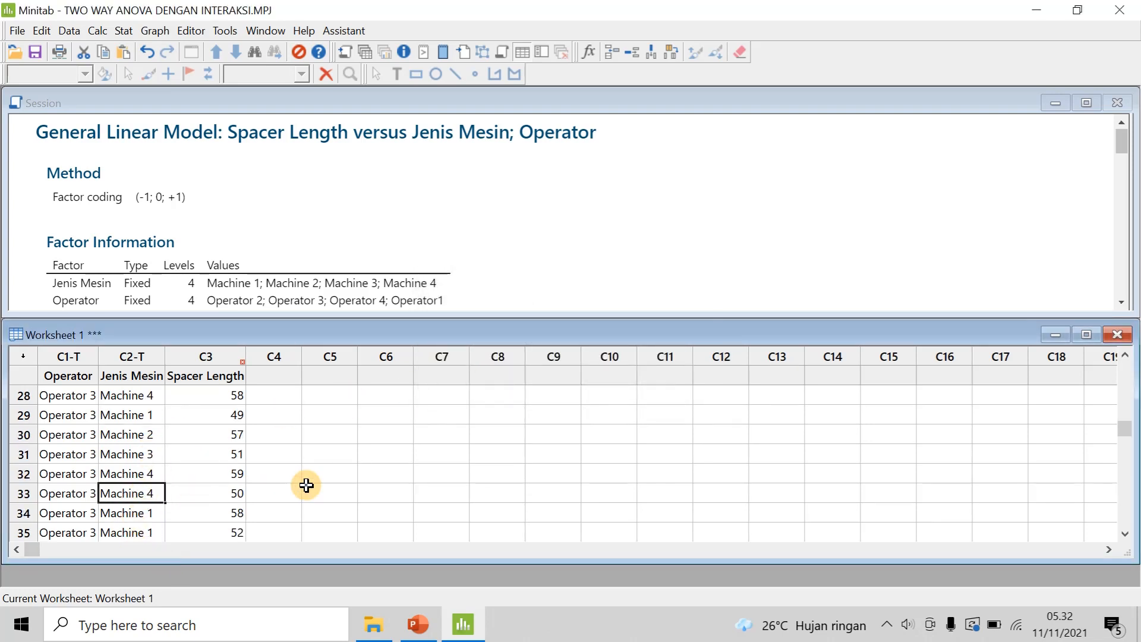
key(ctrl+v)
click(559, 394)
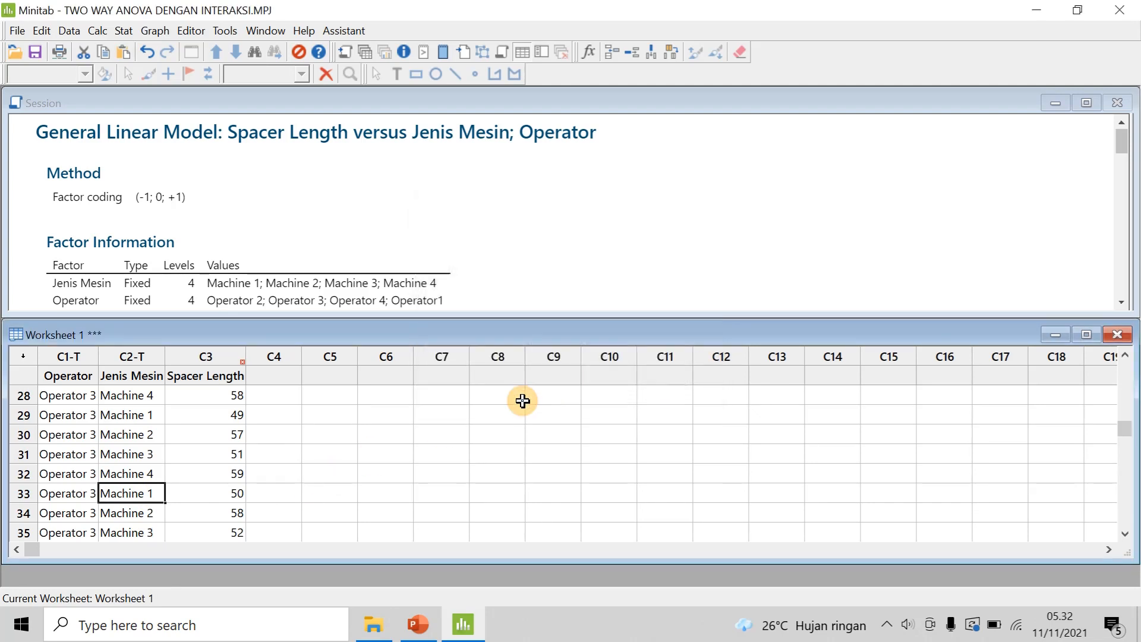
Paste the Machine 1 to Machine 4 sequence over Jenis Mesin rows 37 to 40, the first Operator 4 rows
scroll(41, 517, down, 2)
scroll(157, 486, up, 1)
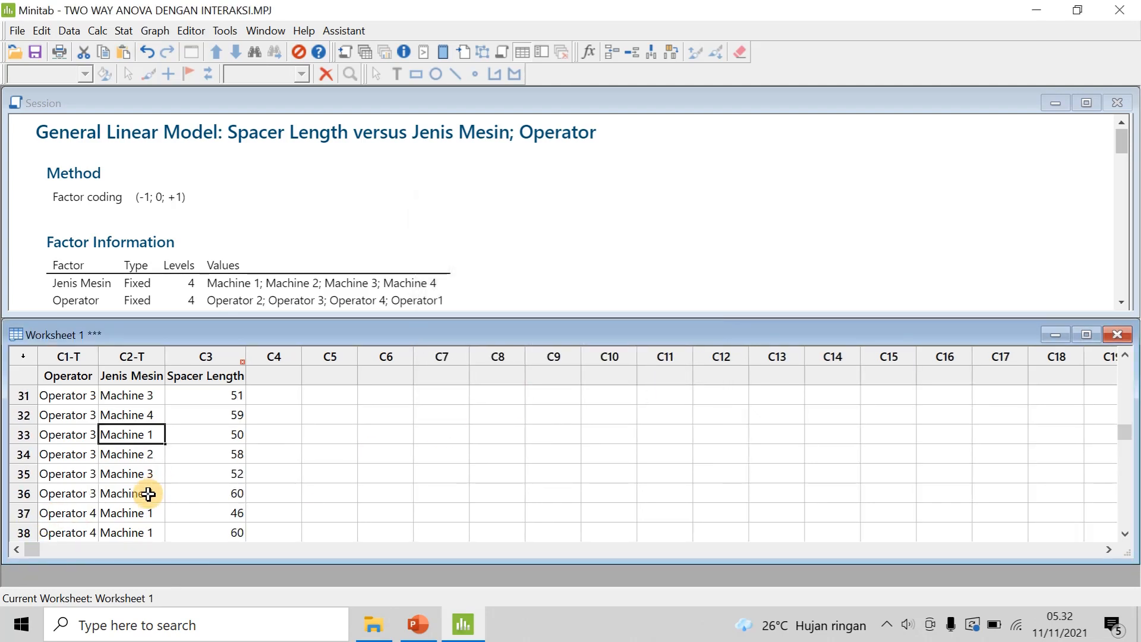
click(143, 515)
key(ctrl+v)
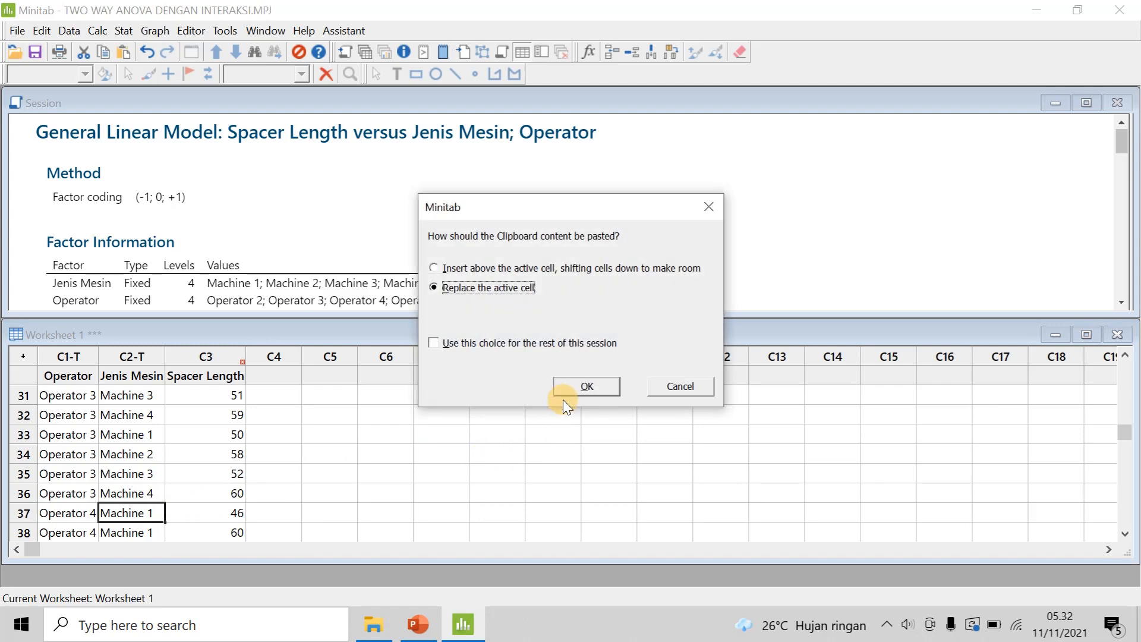
click(579, 386)
Replace Jenis Mesin rows 41 to 44 with the copied Machine 1 to Machine 4 sequence
scroll(55, 478, down, 2)
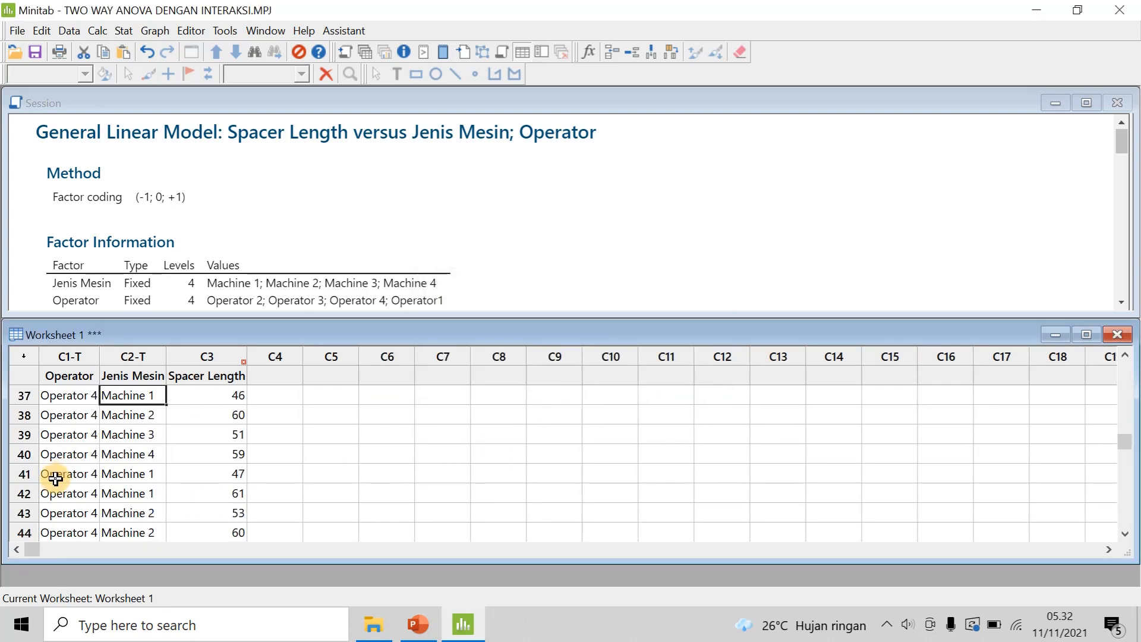
click(145, 474)
key(ctrl+v)
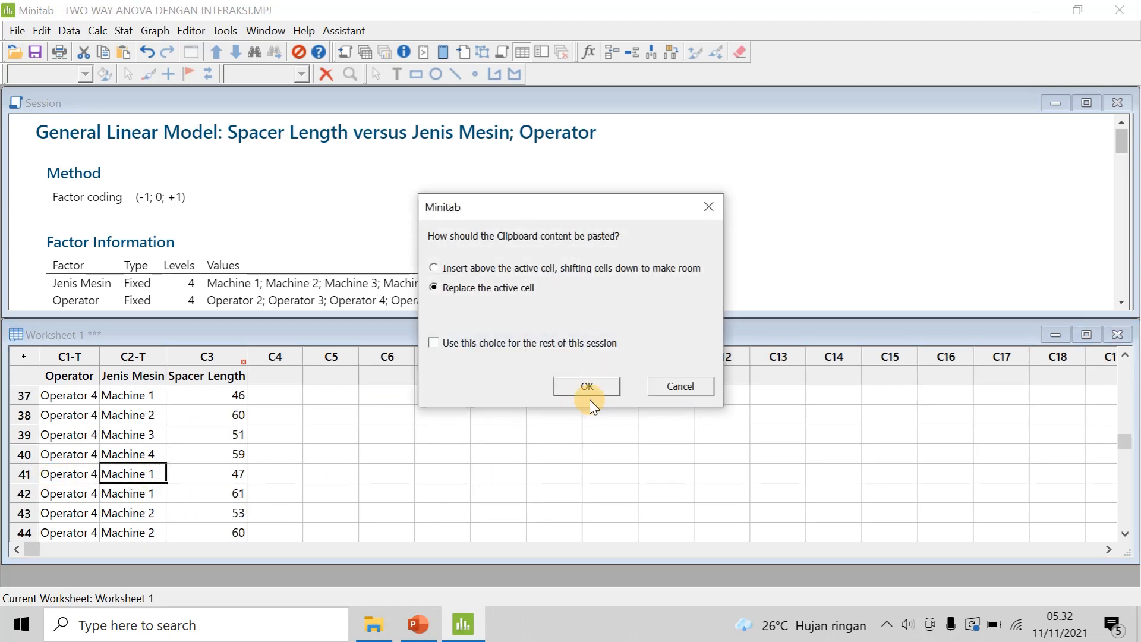
click(586, 385)
Replace Jenis Mesin rows 45 to 48, the last Operator 4 rows, with the copied Machine 1 to Machine 4 sequence
scroll(84, 522, down, 2)
scroll(107, 512, up, 1)
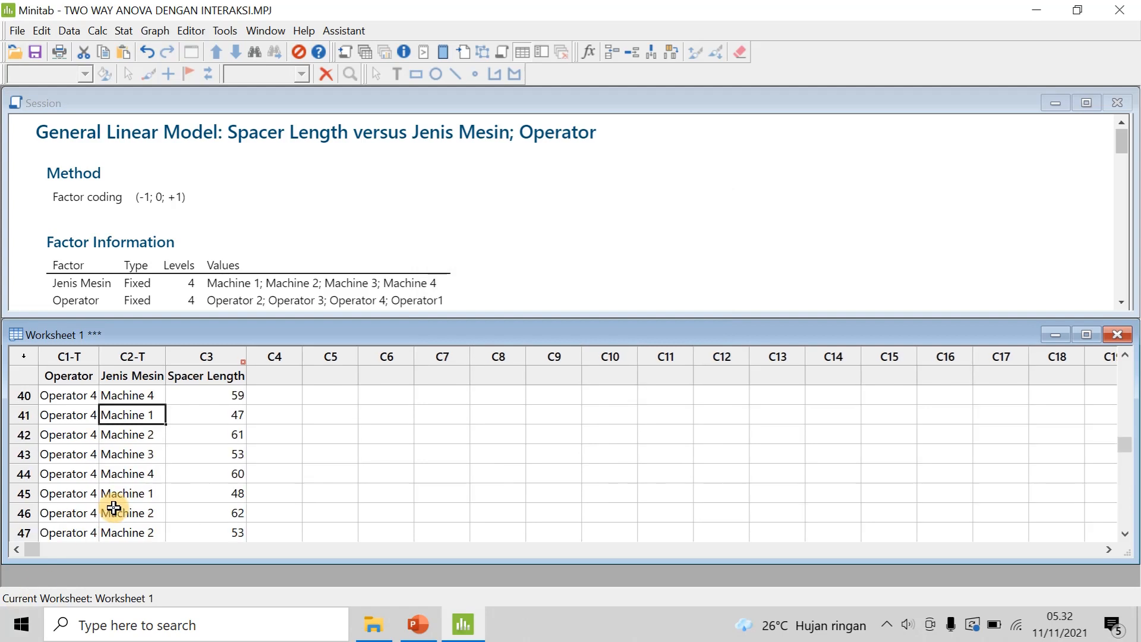
click(153, 493)
key(ctrl+v)
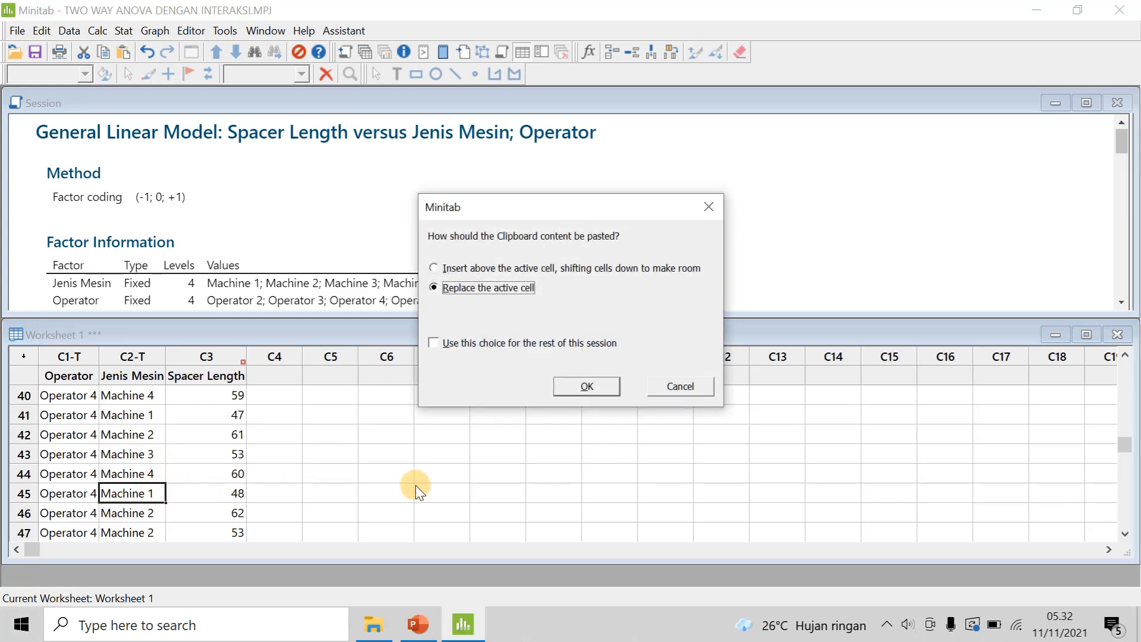
click(594, 395)
Check the last worksheet rows against the Operator 4, Machine 4 values in the PowerPoint slide's table, and return to Minitab
scroll(389, 466, down, 1)
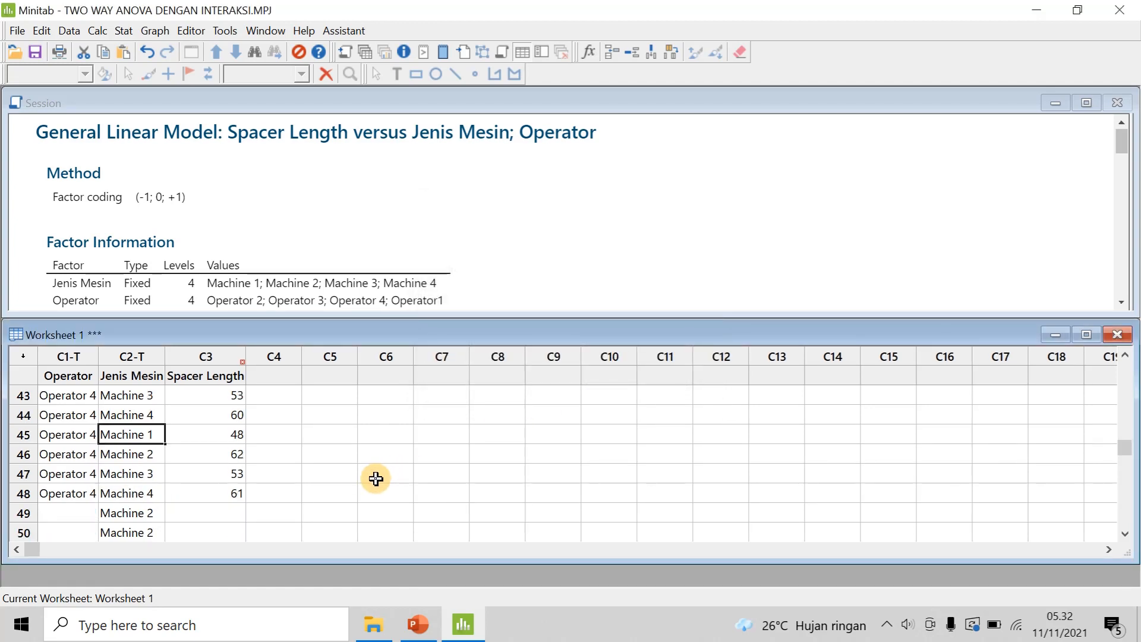
scroll(208, 532, down, 1)
scroll(202, 531, up, 1)
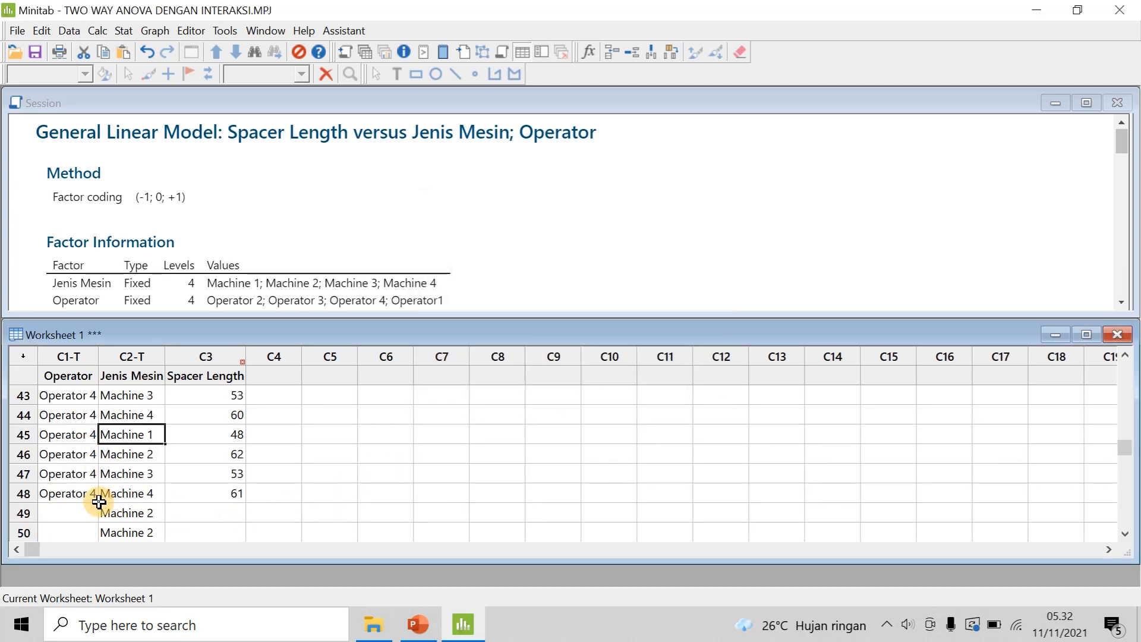
click(421, 625)
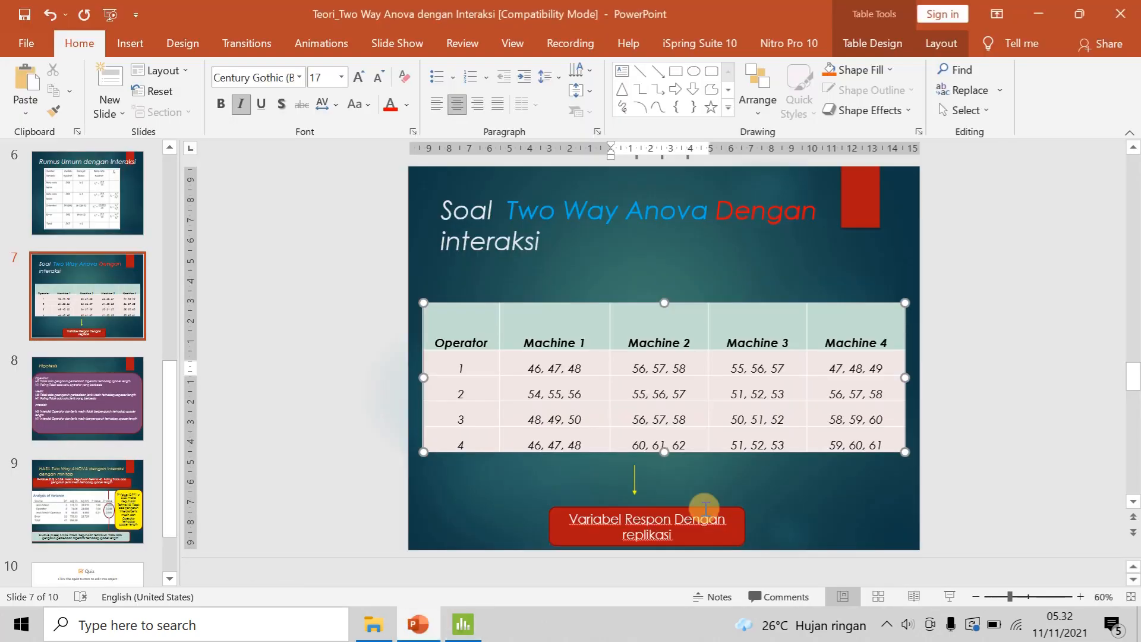
click(873, 442)
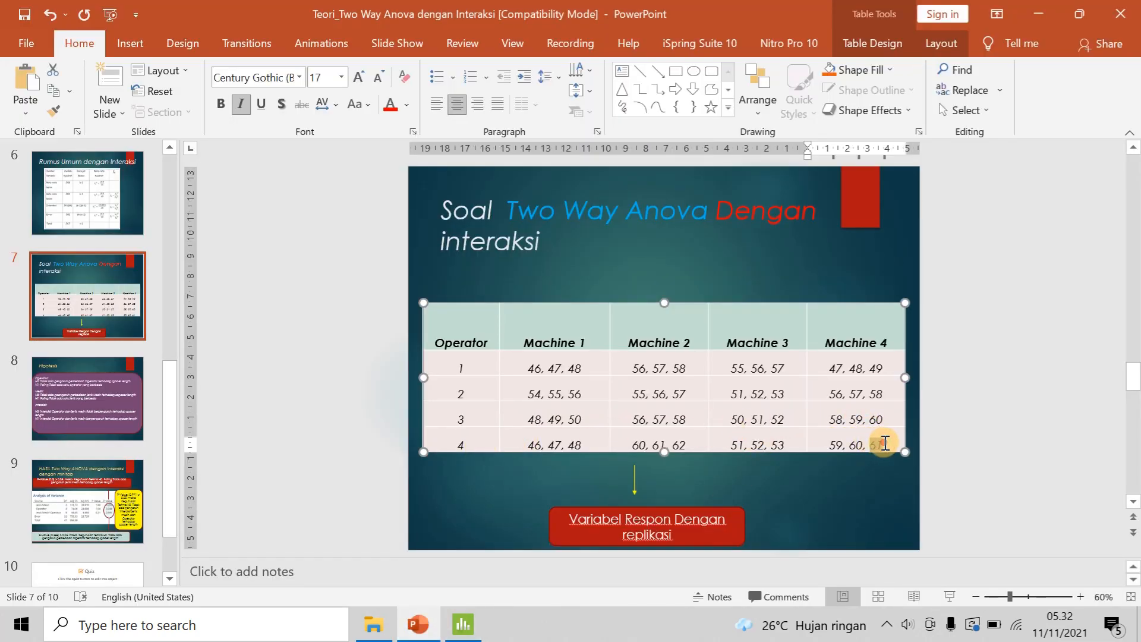
click(475, 618)
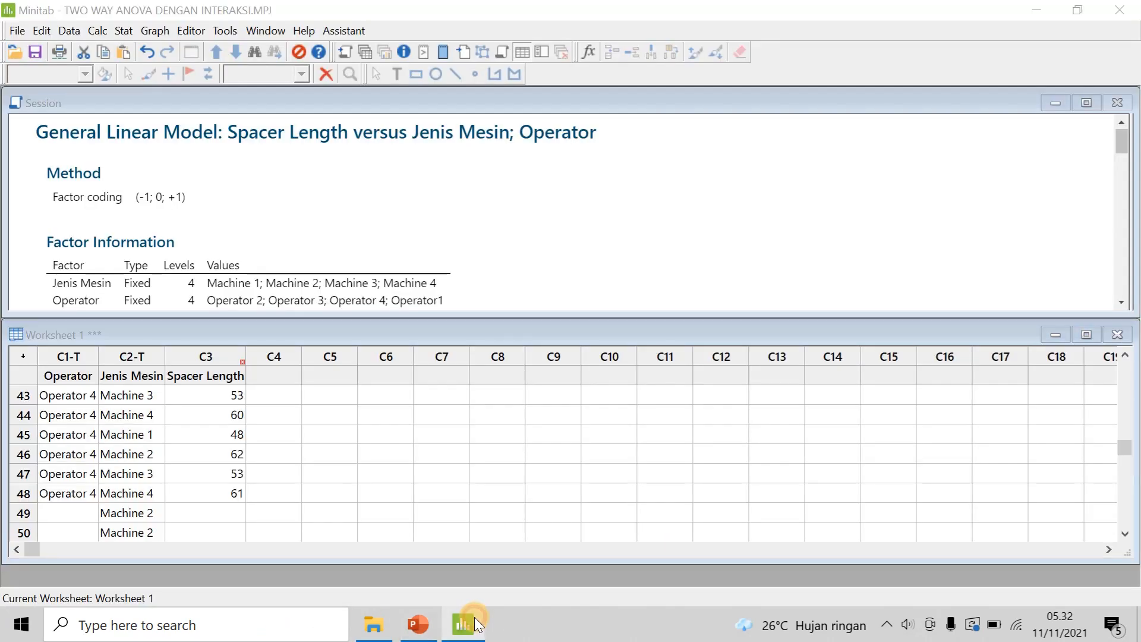
click(474, 618)
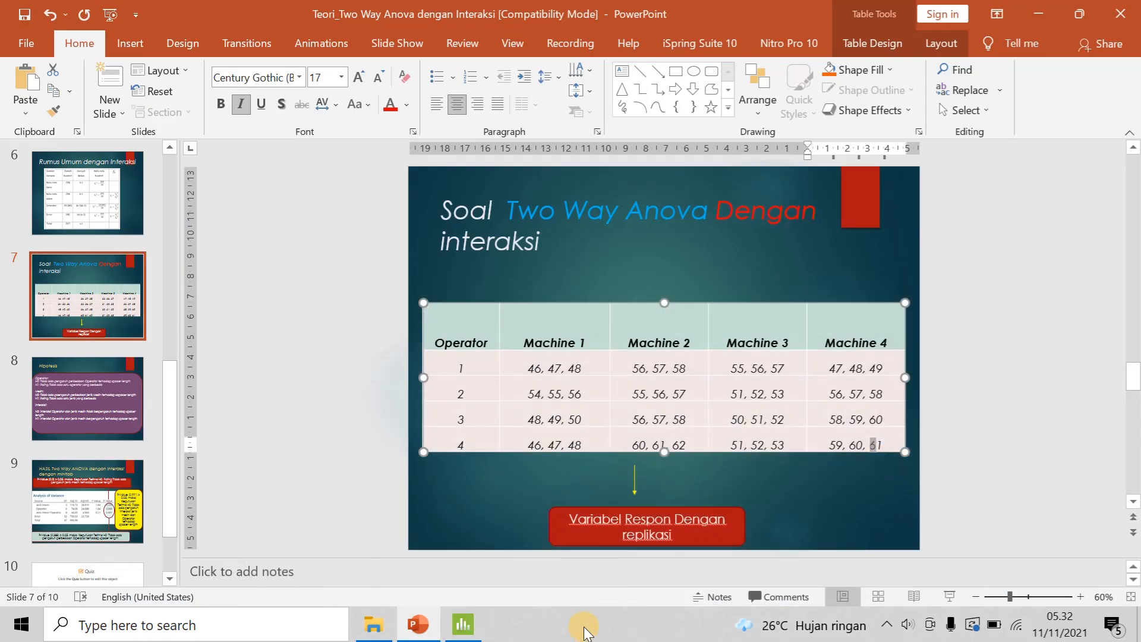
click(463, 625)
Clear the leftover Jenis Mesin entries from row 49 downward, beyond the last Operator 4 row
scroll(45, 510, down, 1)
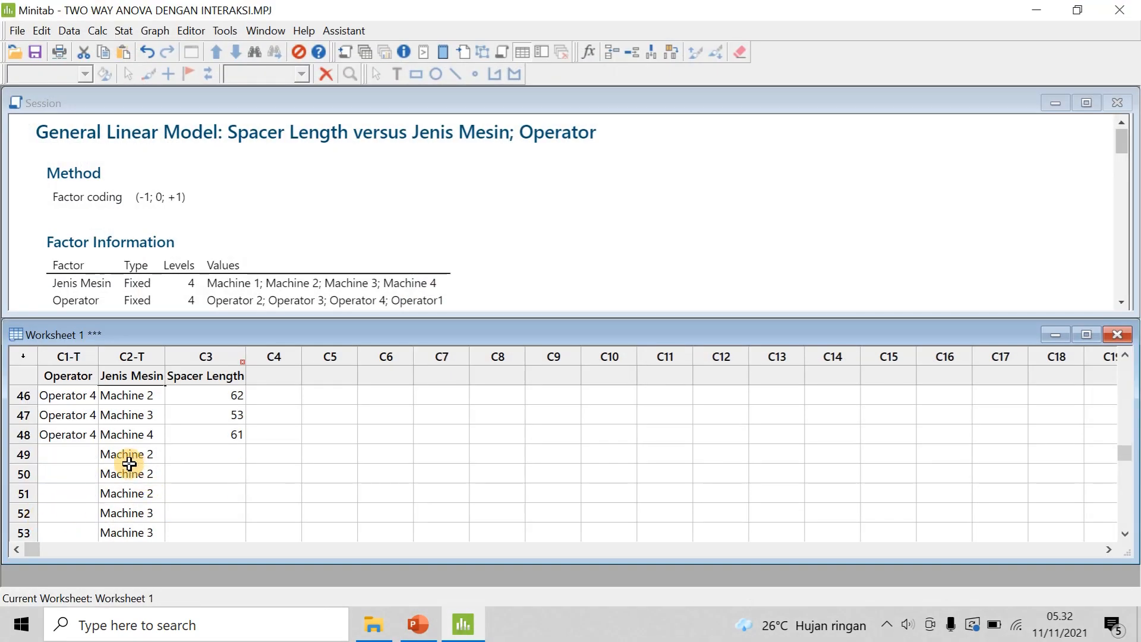
drag(128, 454, 166, 619)
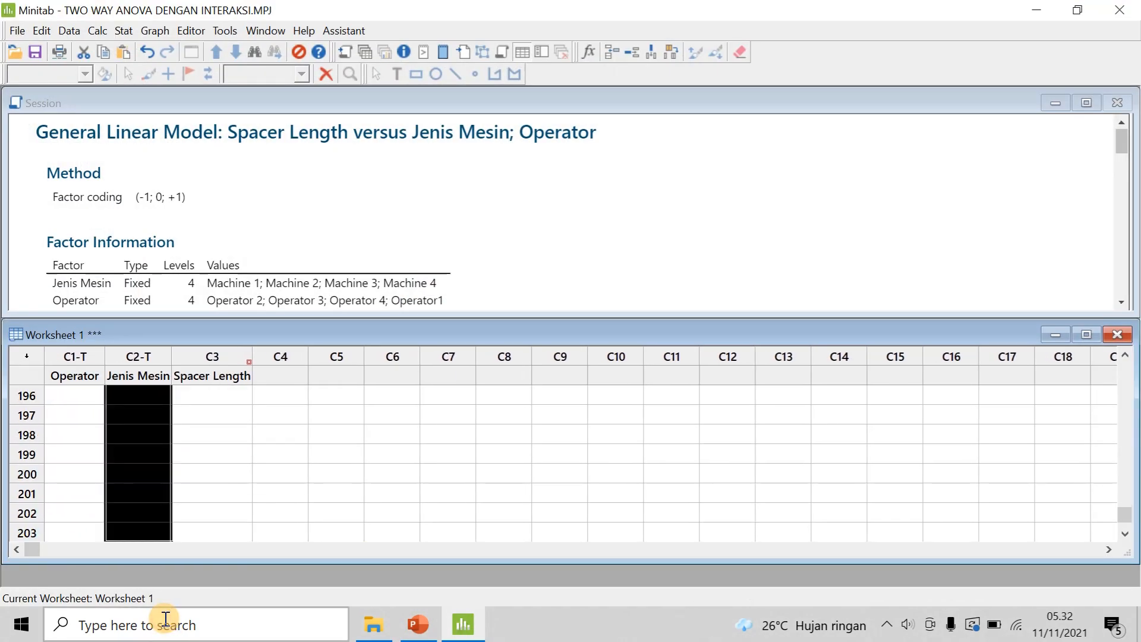
key(Delete)
scroll(186, 489, up, 6)
scroll(186, 490, down, 2)
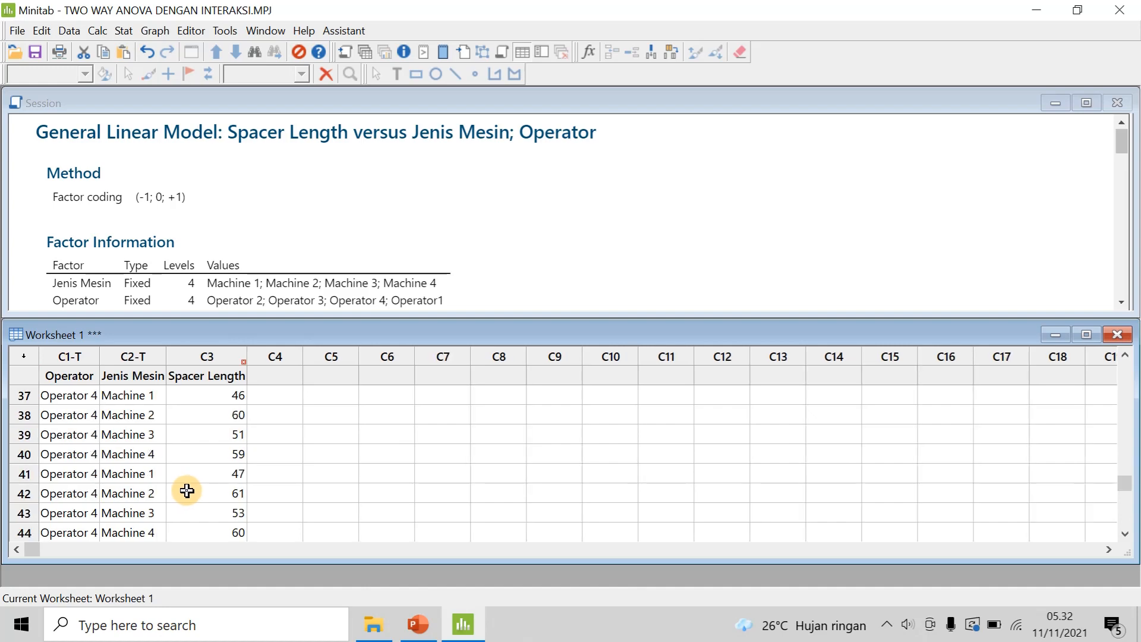
scroll(196, 461, up, 12)
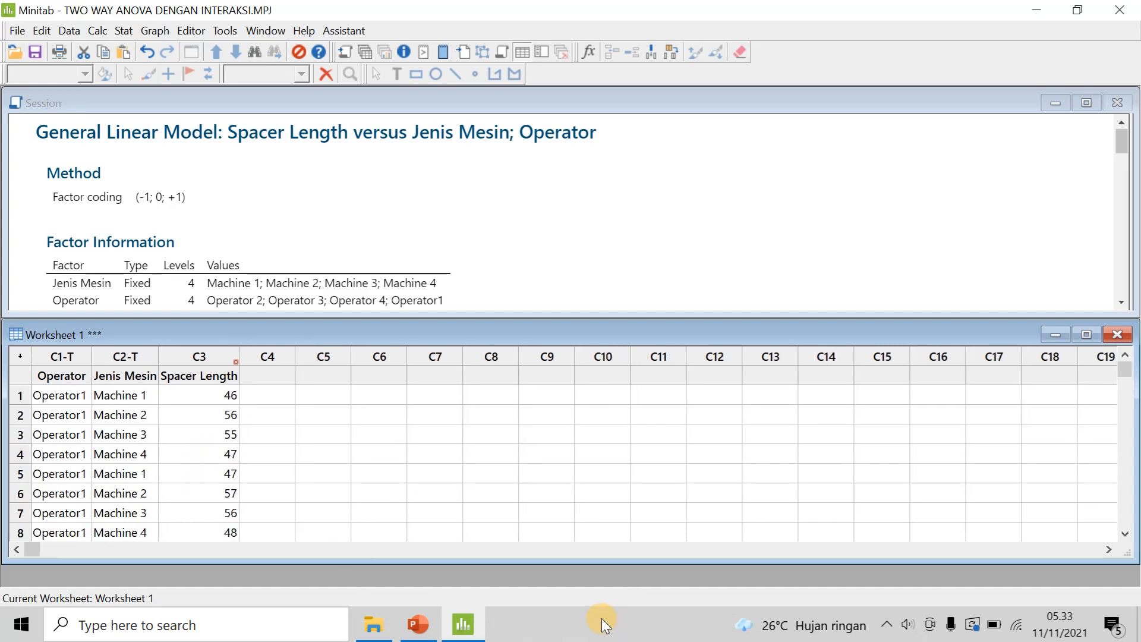
Compare the worksheet's Operator 1 and Operator 2 rows with the table on the PowerPoint slide, and return to Minitab
click(464, 624)
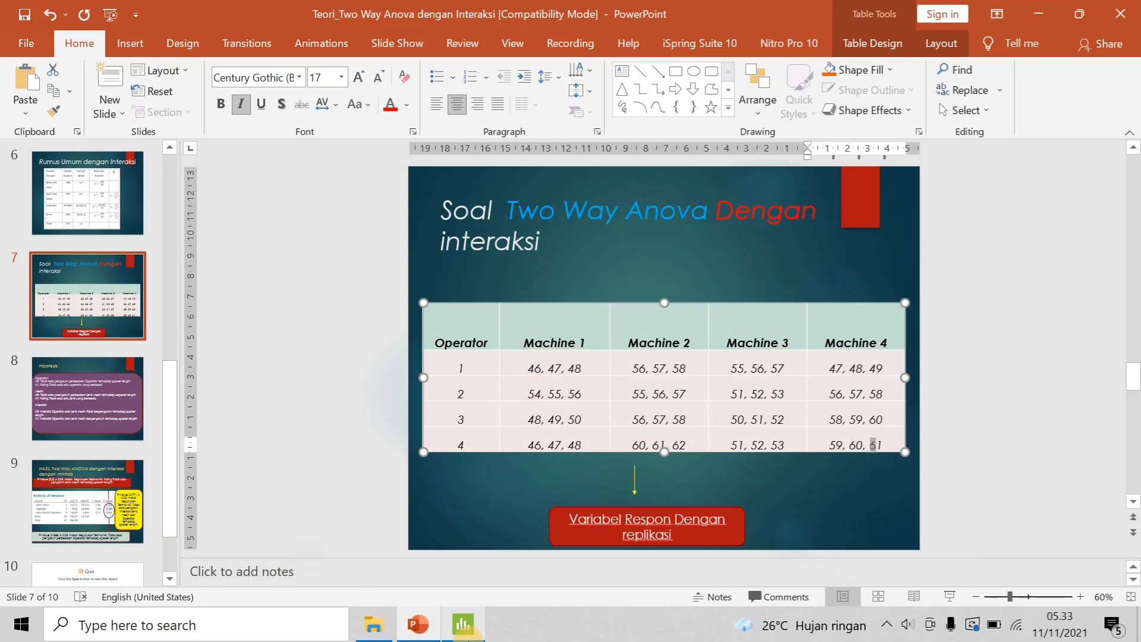
click(464, 624)
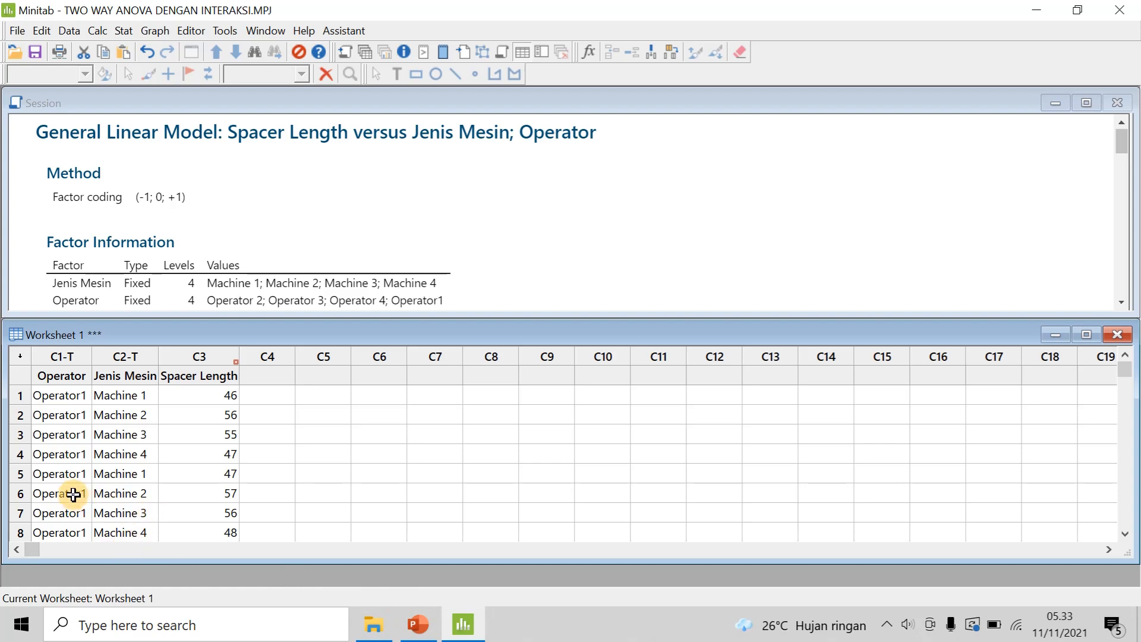
click(467, 624)
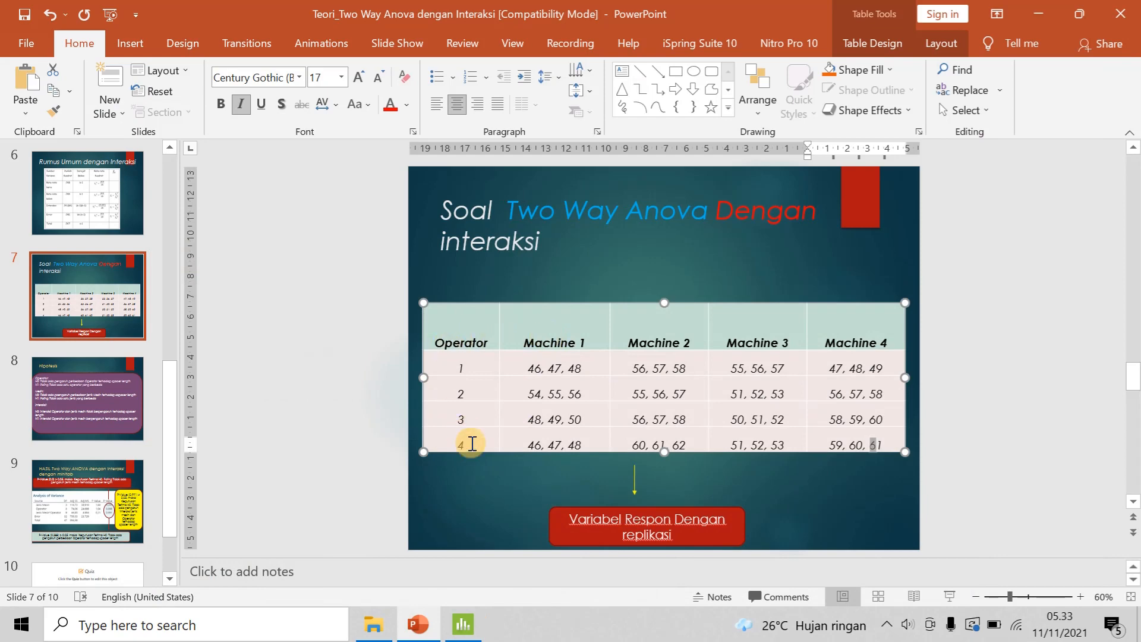
double_click(456, 394)
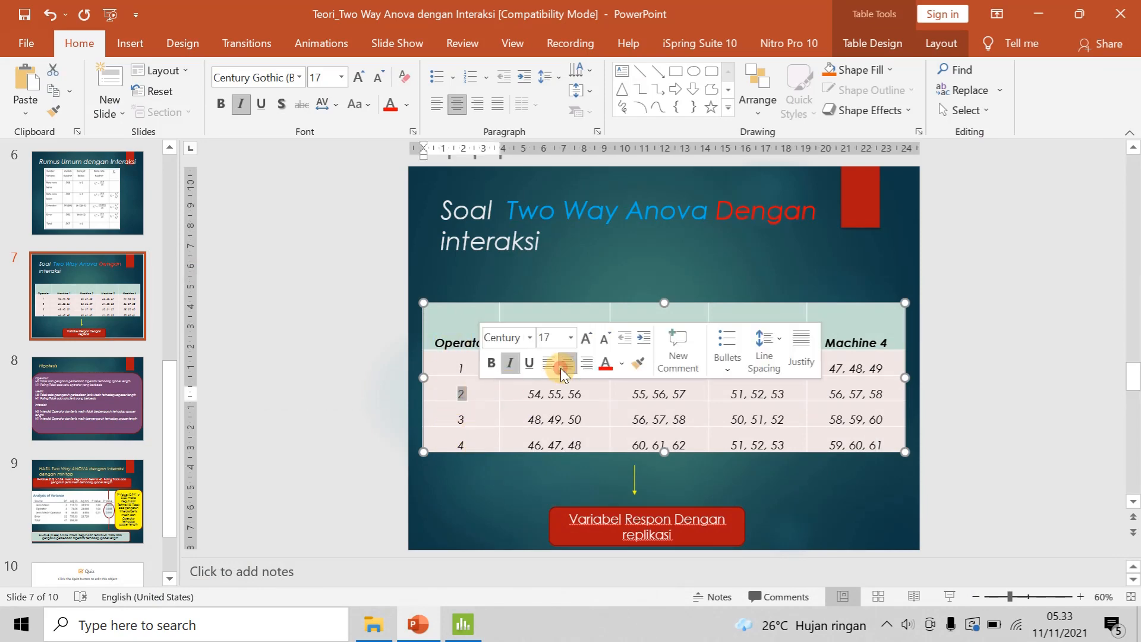
click(463, 624)
scroll(124, 487, down, 1)
scroll(122, 488, down, 2)
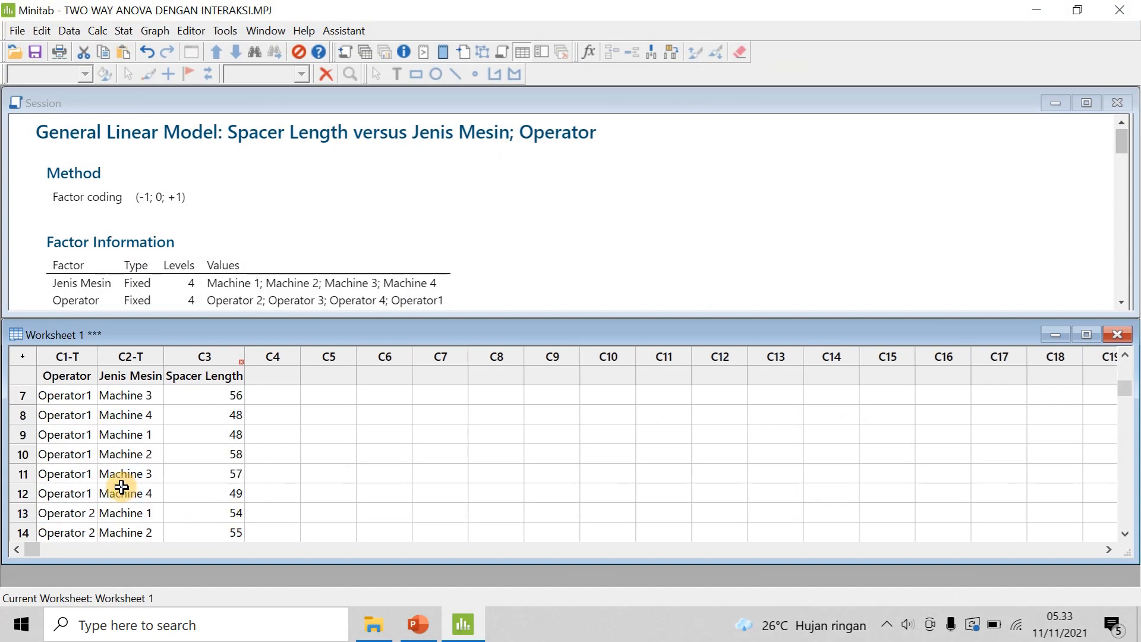
click(83, 454)
click(217, 455)
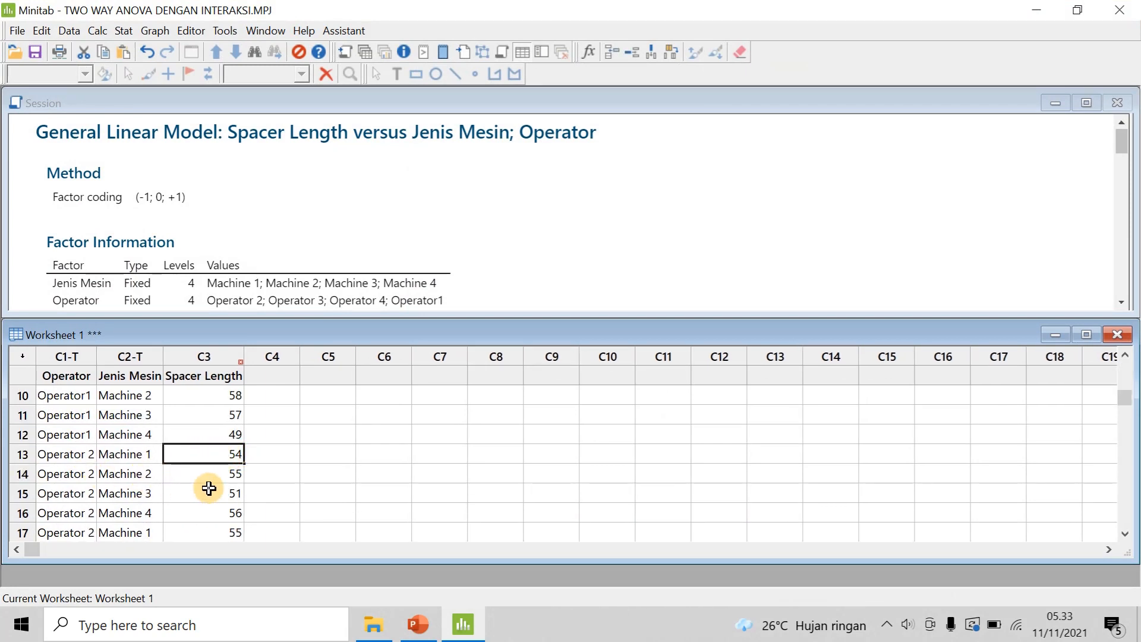
click(461, 638)
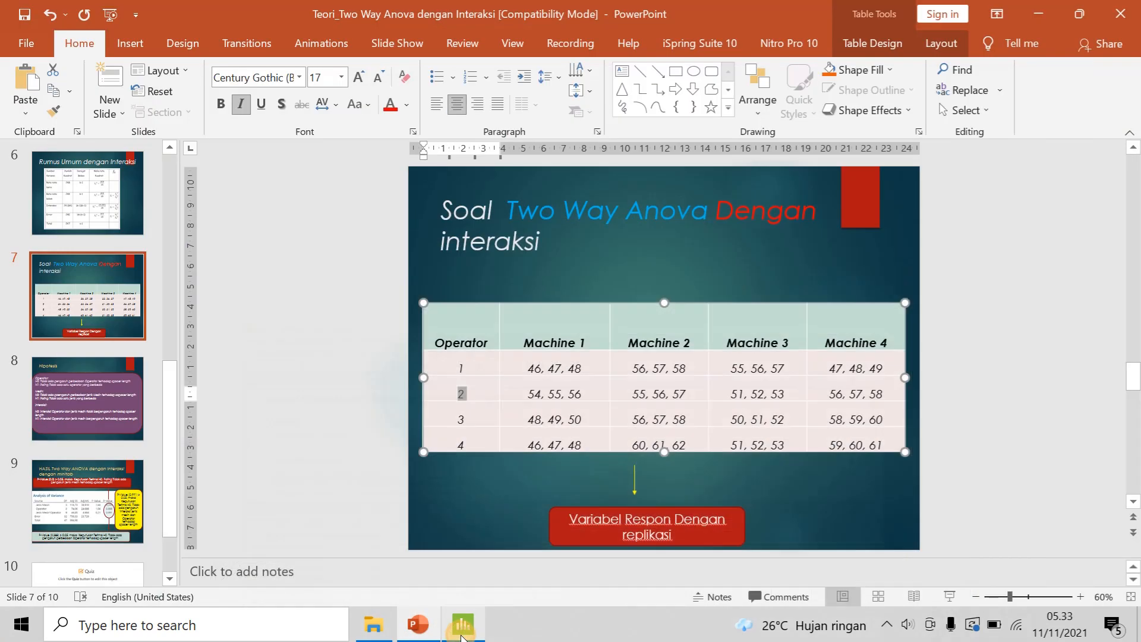
click(462, 639)
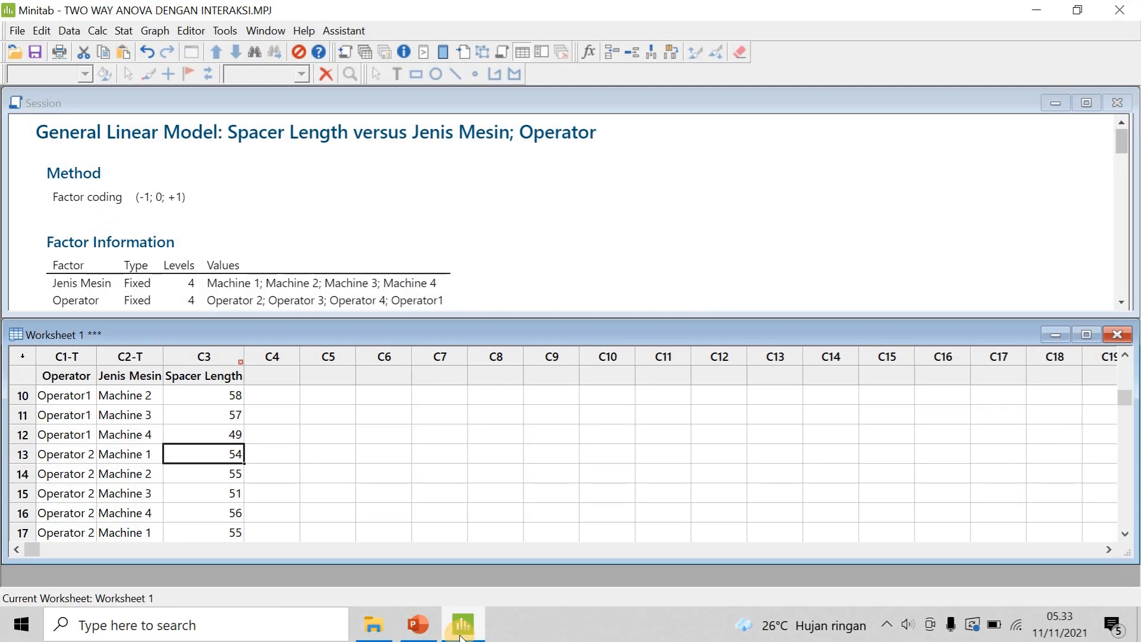
Review the remaining worksheet rows through Operator 4 against the PowerPoint slide's table, ending back in Minitab
scroll(267, 530, down, 9)
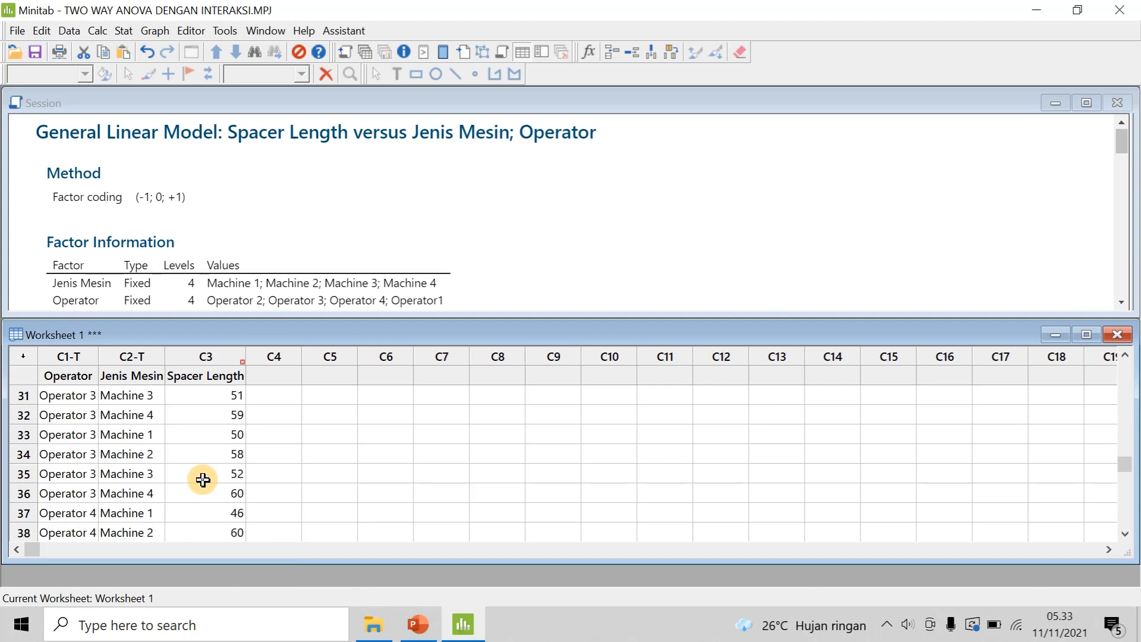
scroll(203, 477, down, 4)
scroll(209, 476, up, 16)
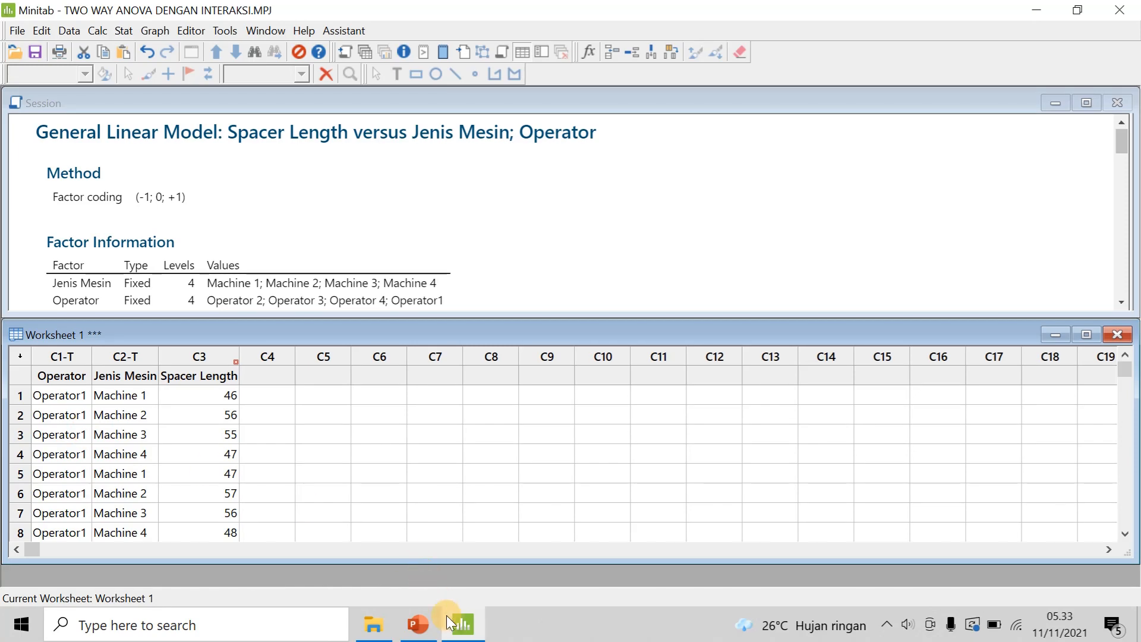
click(418, 624)
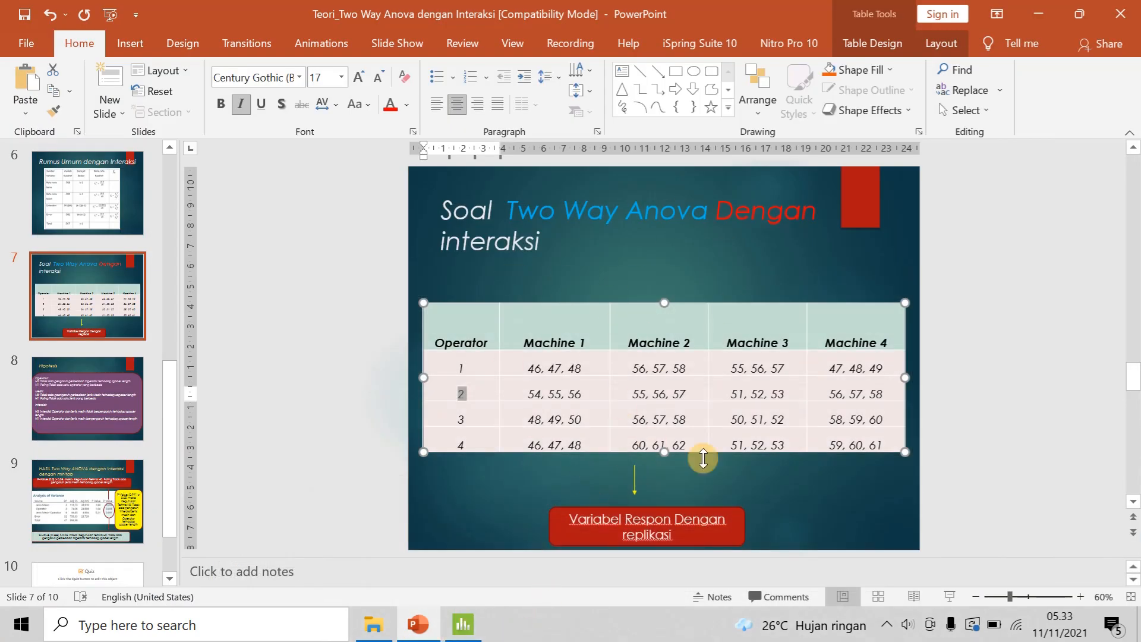
click(461, 627)
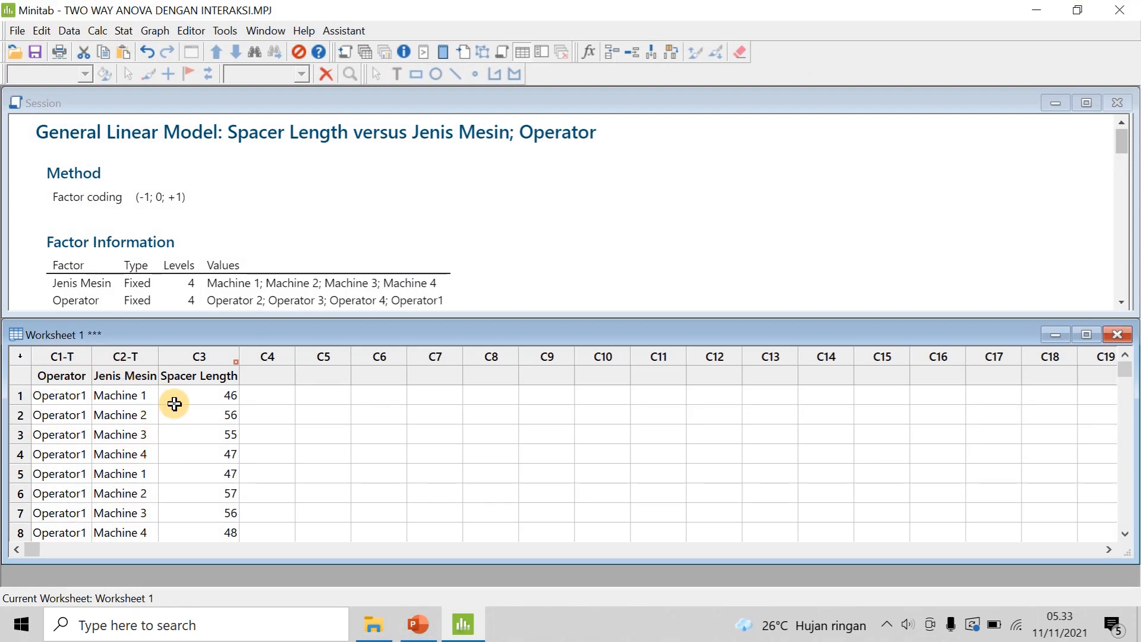
scroll(208, 442, down, 5)
scroll(205, 449, up, 2)
Save the project with the corrected worksheet data
click(206, 449)
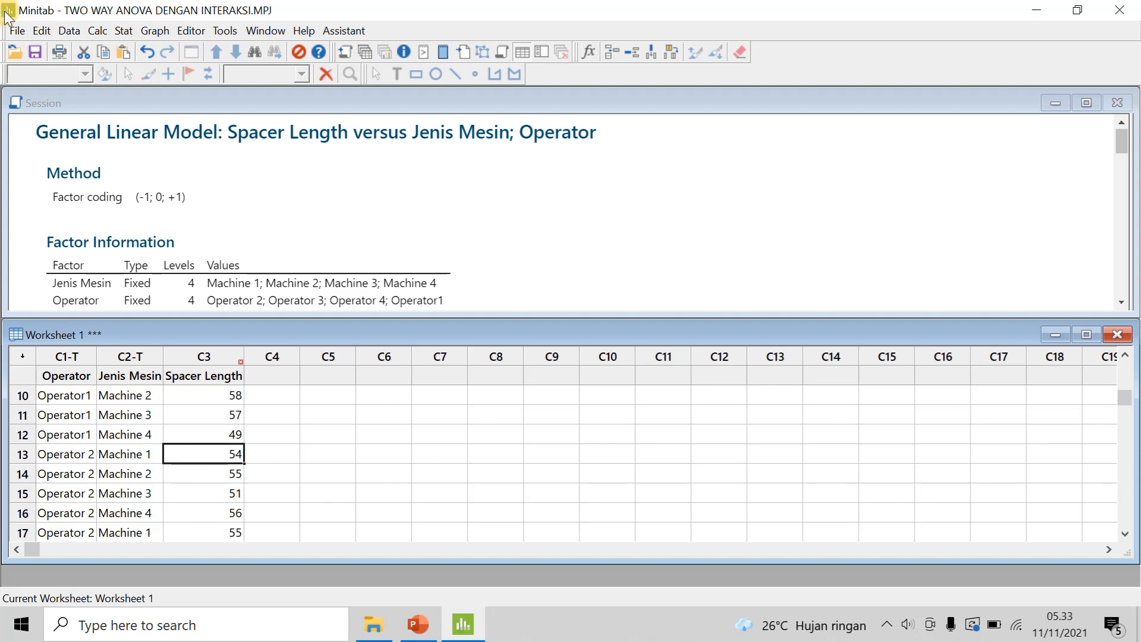
click(34, 51)
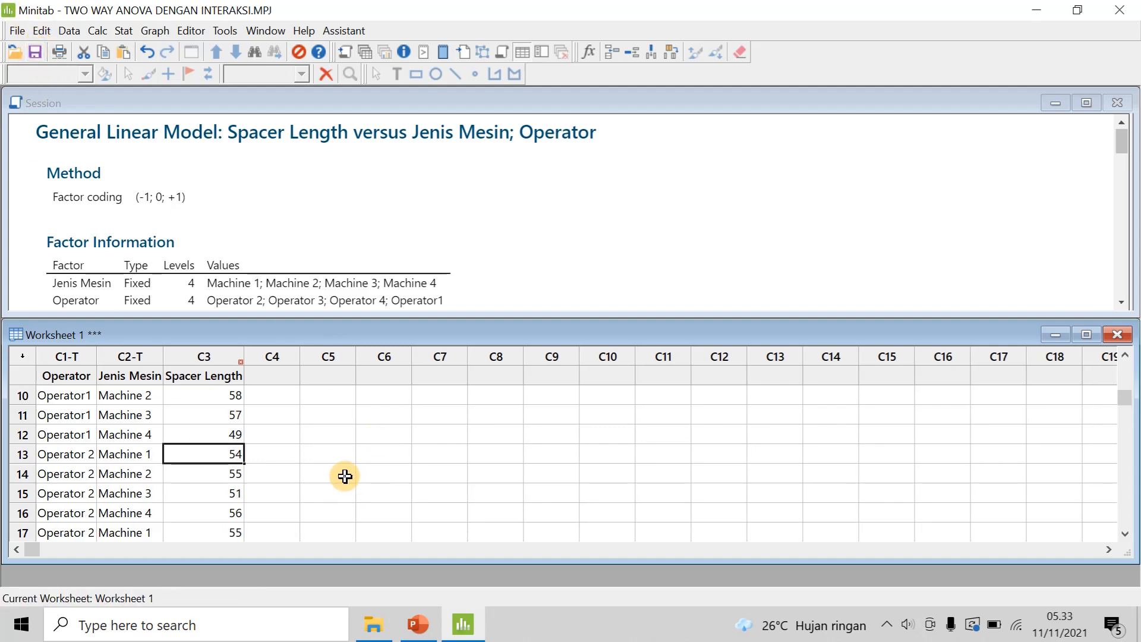
scroll(149, 411, up, 3)
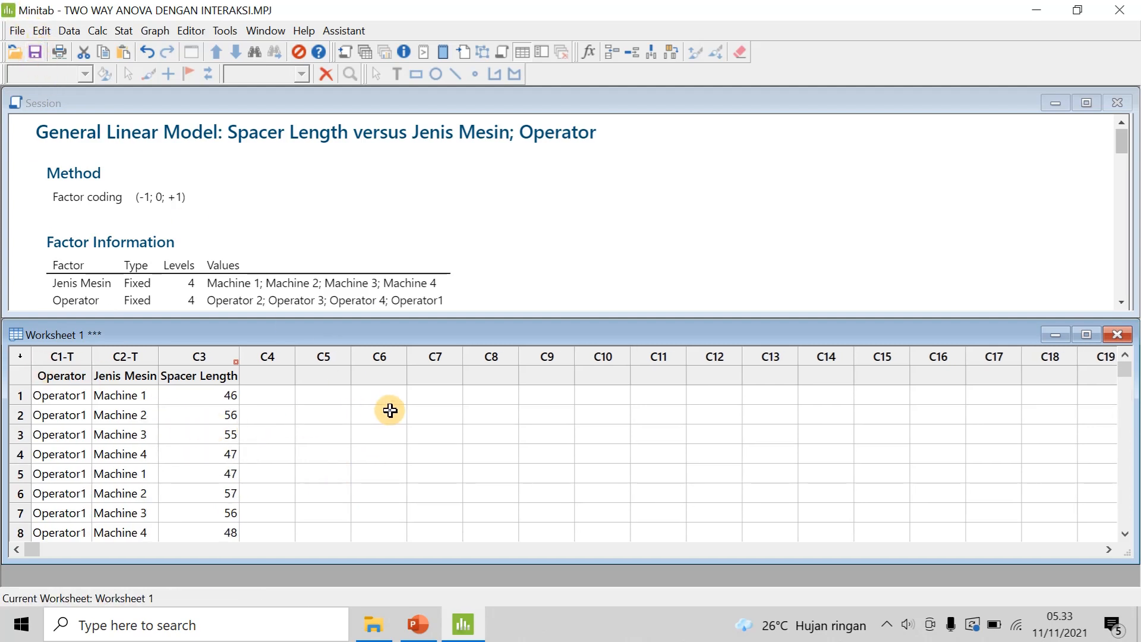
Start fitting a General Linear Model with Spacer Length as the response and Jenis Mesin and Operator as factors
click(122, 31)
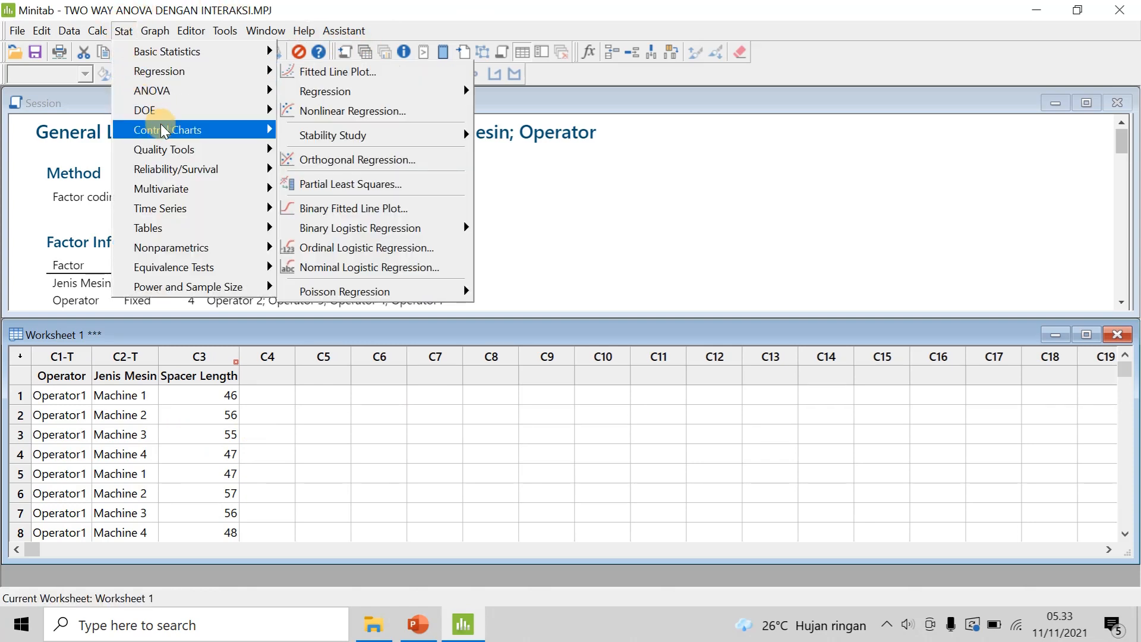
mouse_move(178, 91)
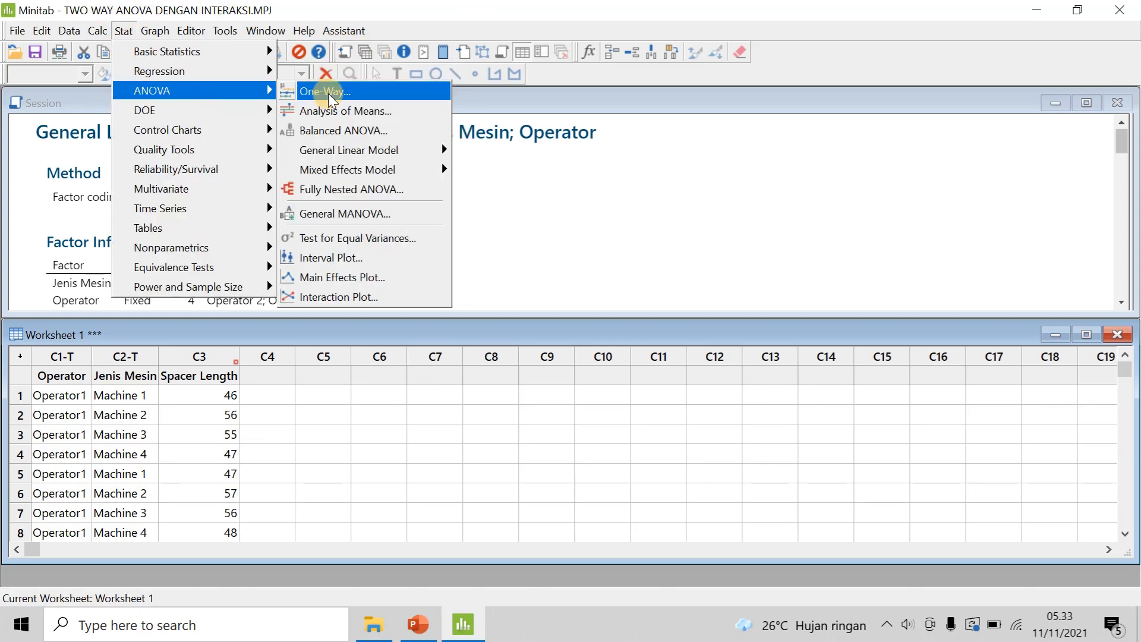
mouse_move(401, 157)
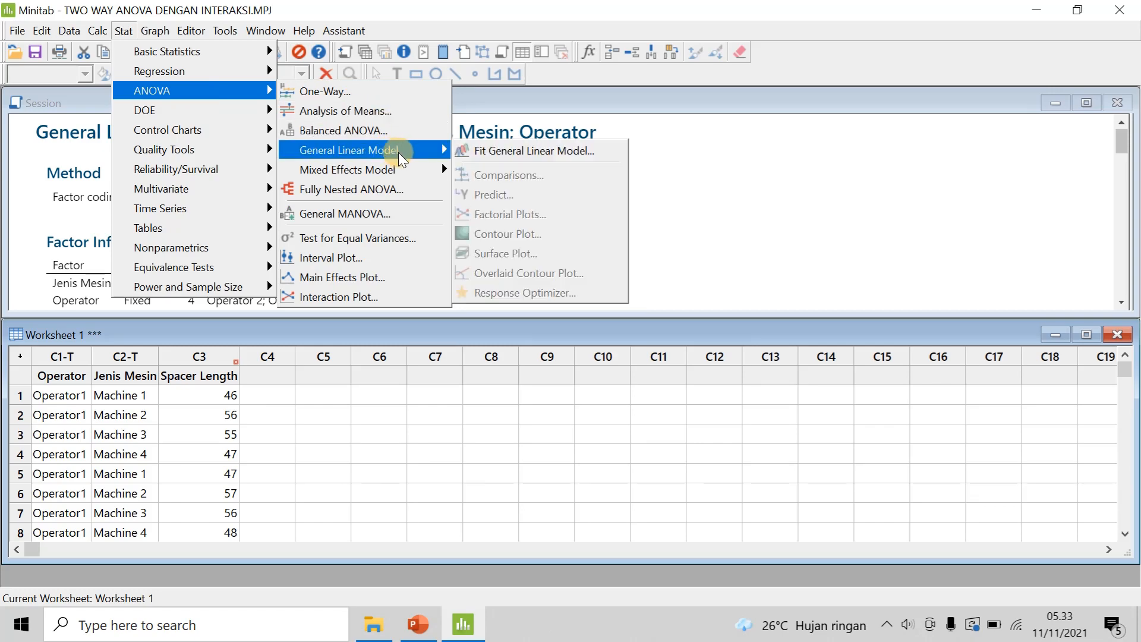
click(490, 151)
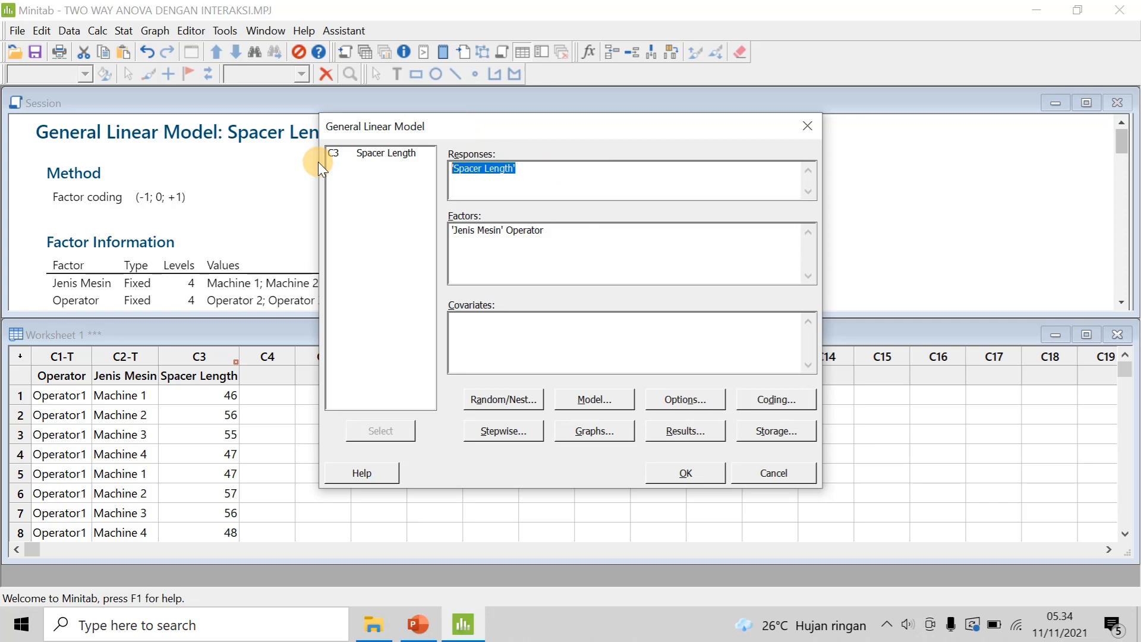
drag(542, 173, 506, 172)
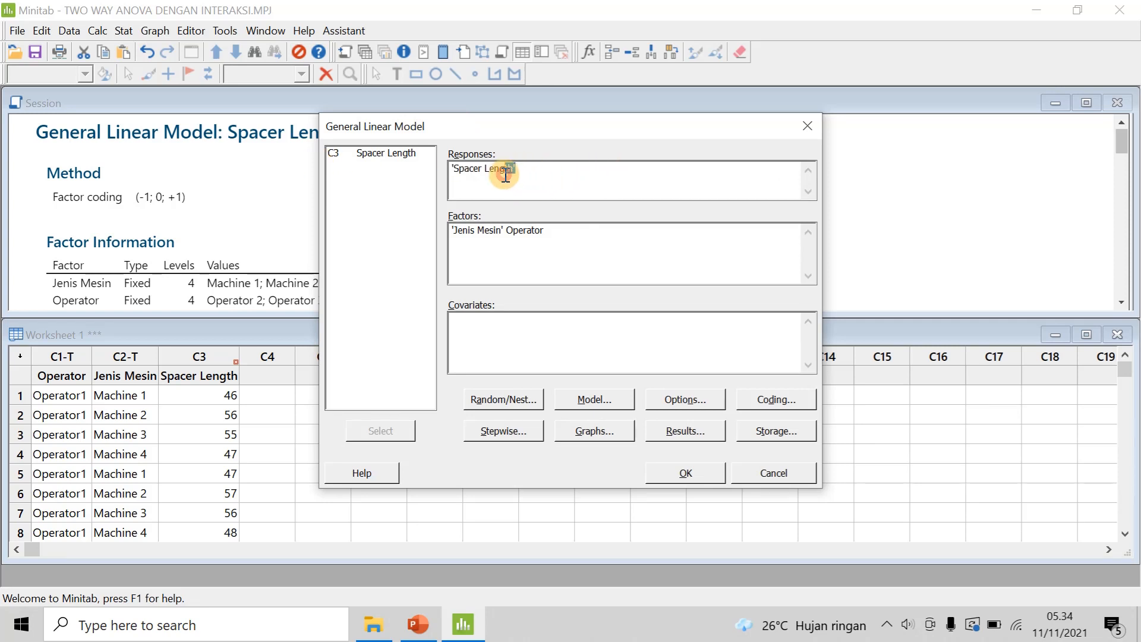
drag(573, 235, 420, 235)
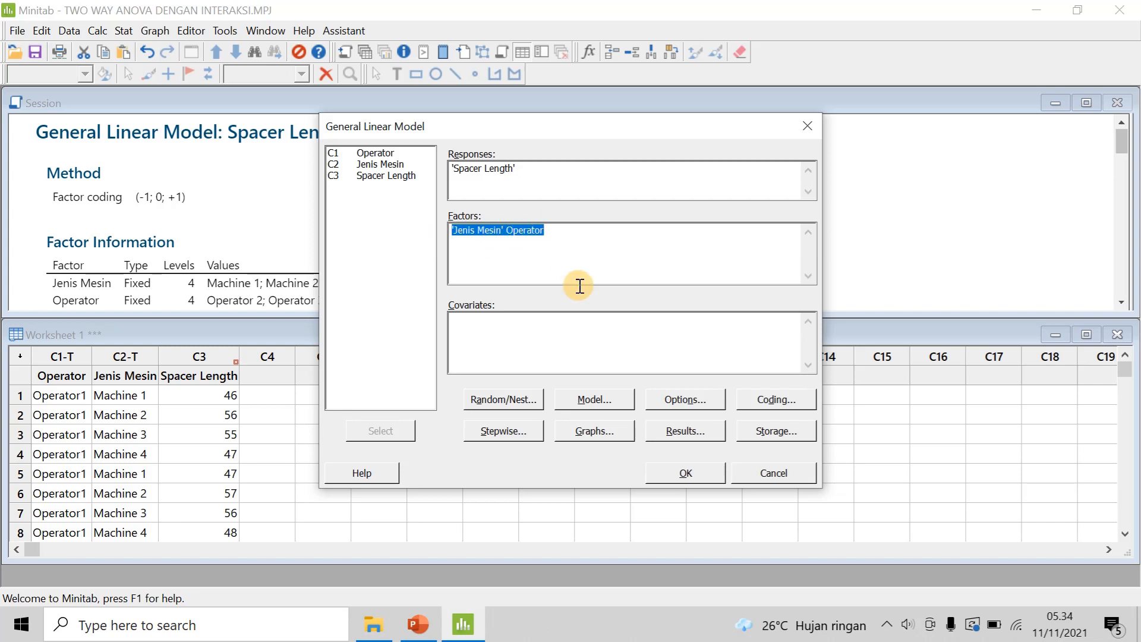
Remove the interaction from the model terms, re-create it by crossing Jenis Mesin with Operator, and accept the model terms
click(597, 408)
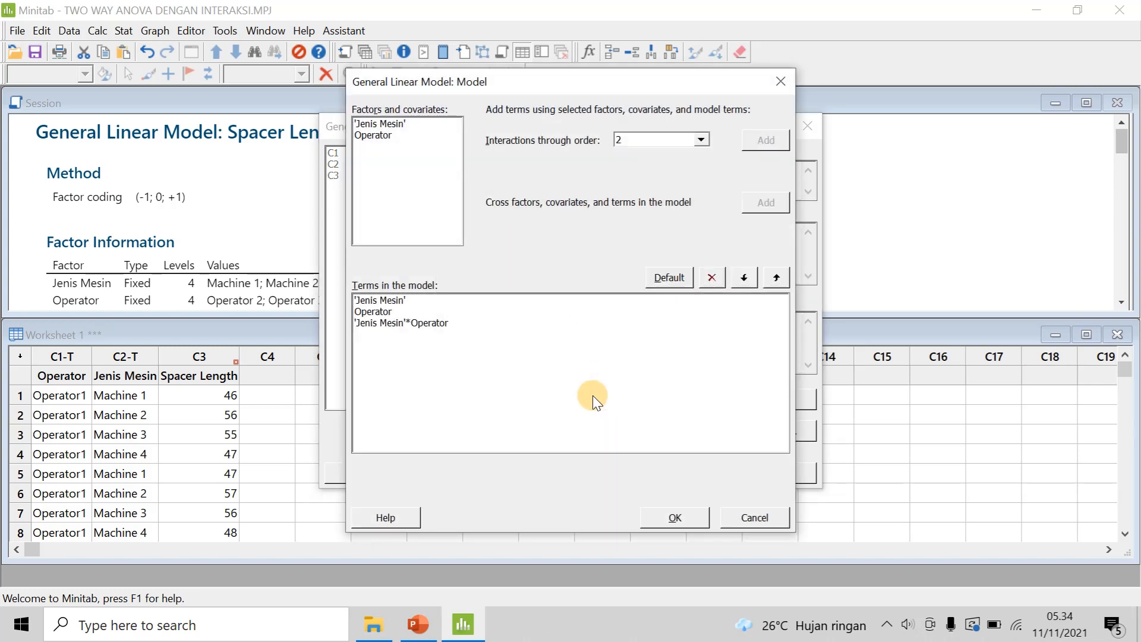
click(433, 324)
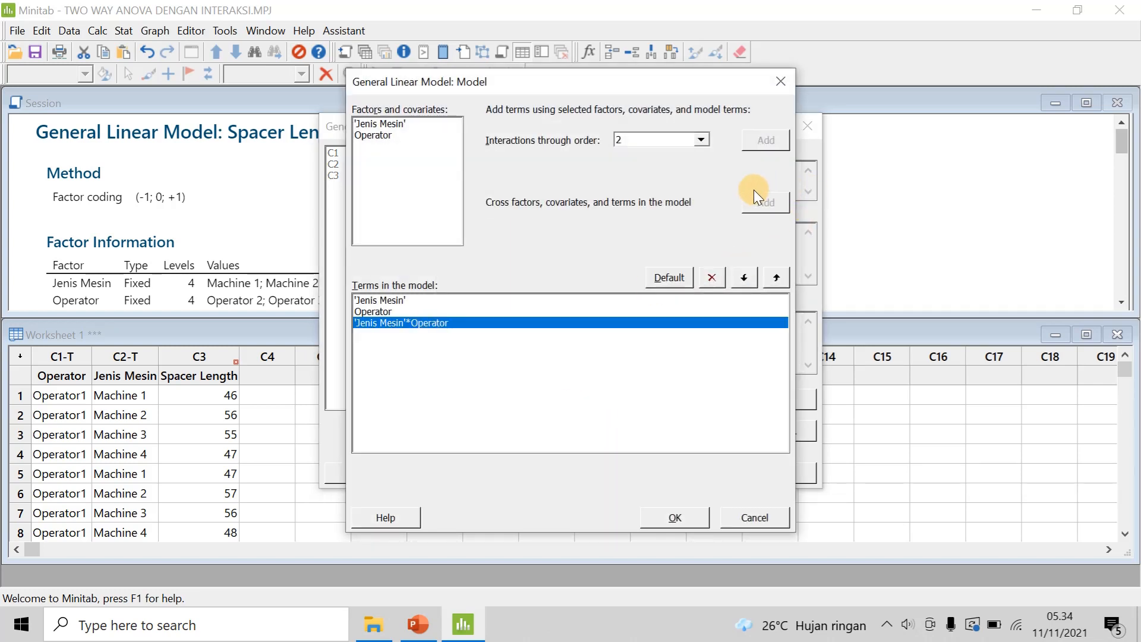
click(712, 278)
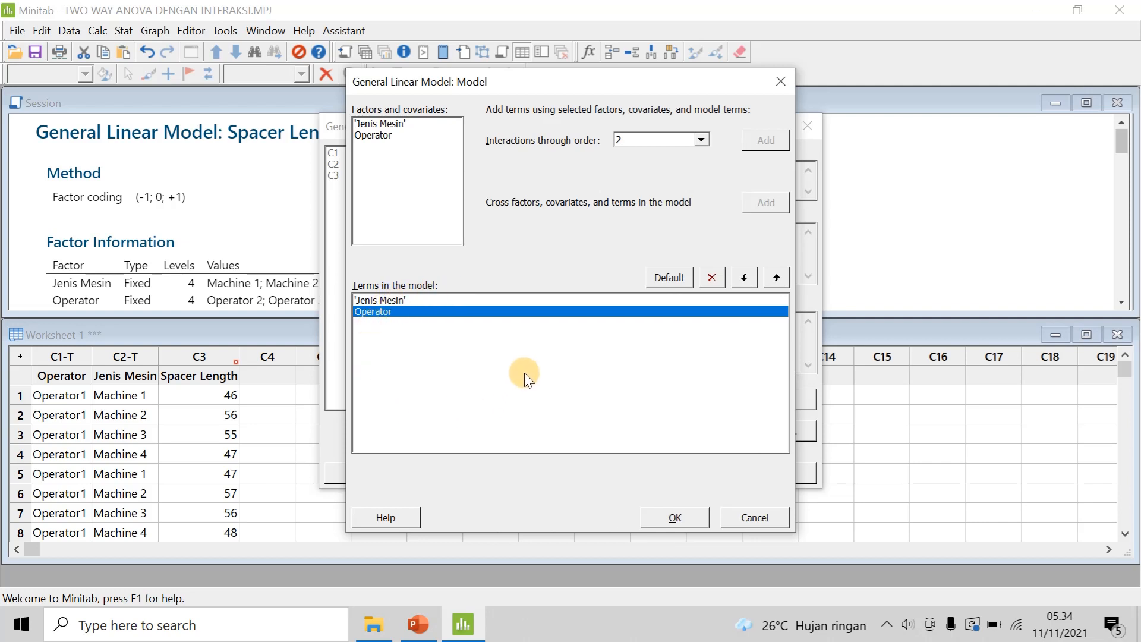
click(384, 300)
shift+click(387, 312)
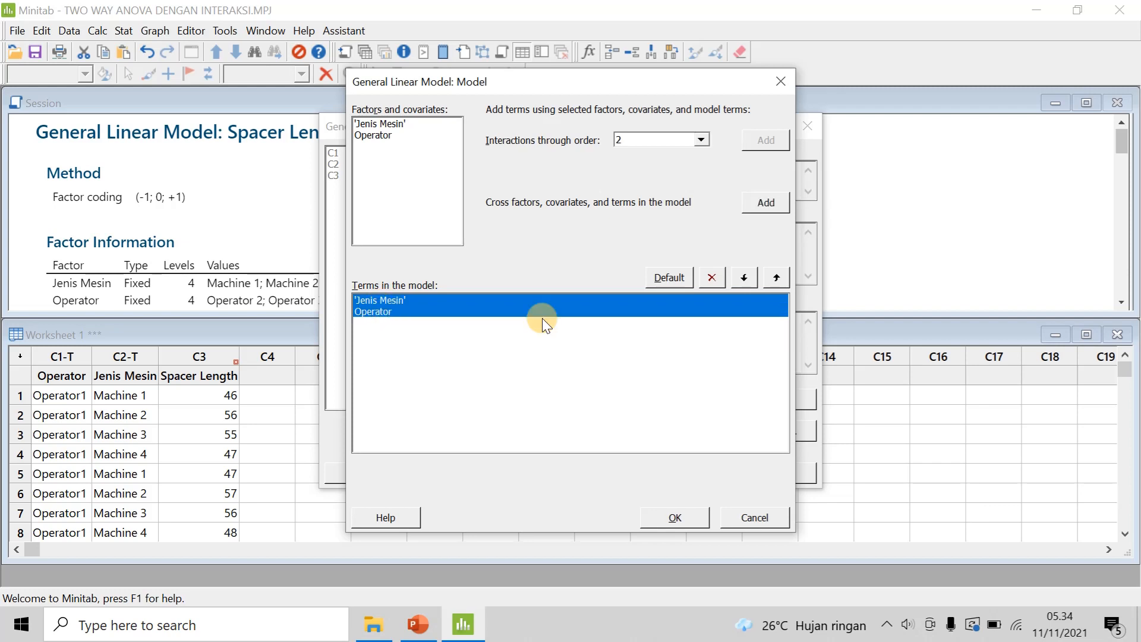
click(767, 205)
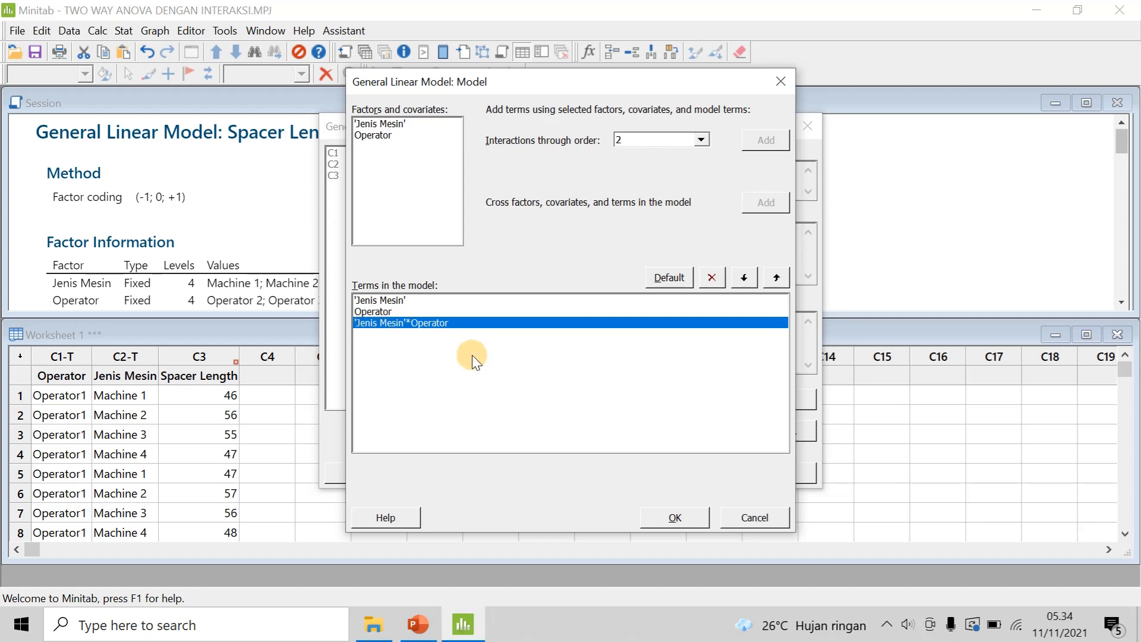
click(661, 520)
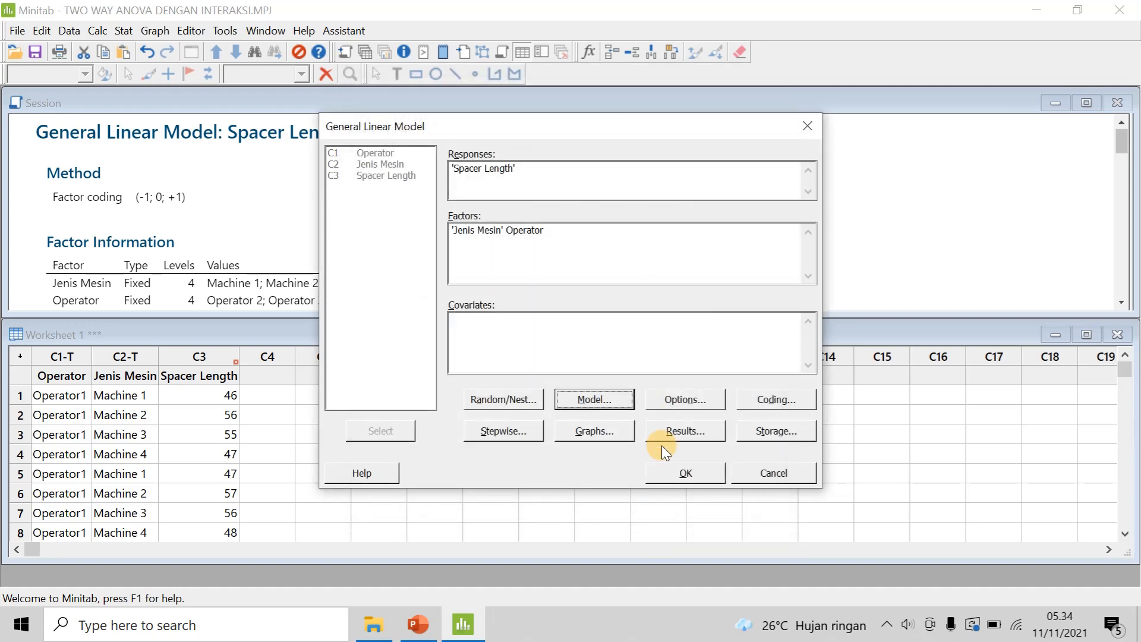
Check the model's options, coding and stepwise settings, accepting each without changes
click(680, 400)
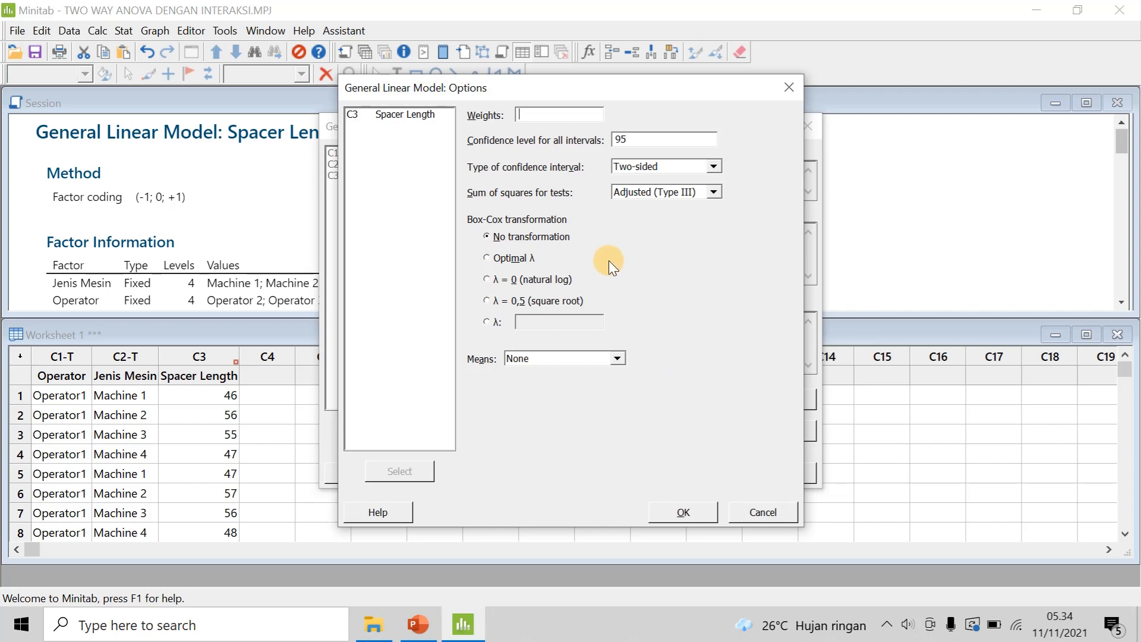
click(693, 509)
click(780, 403)
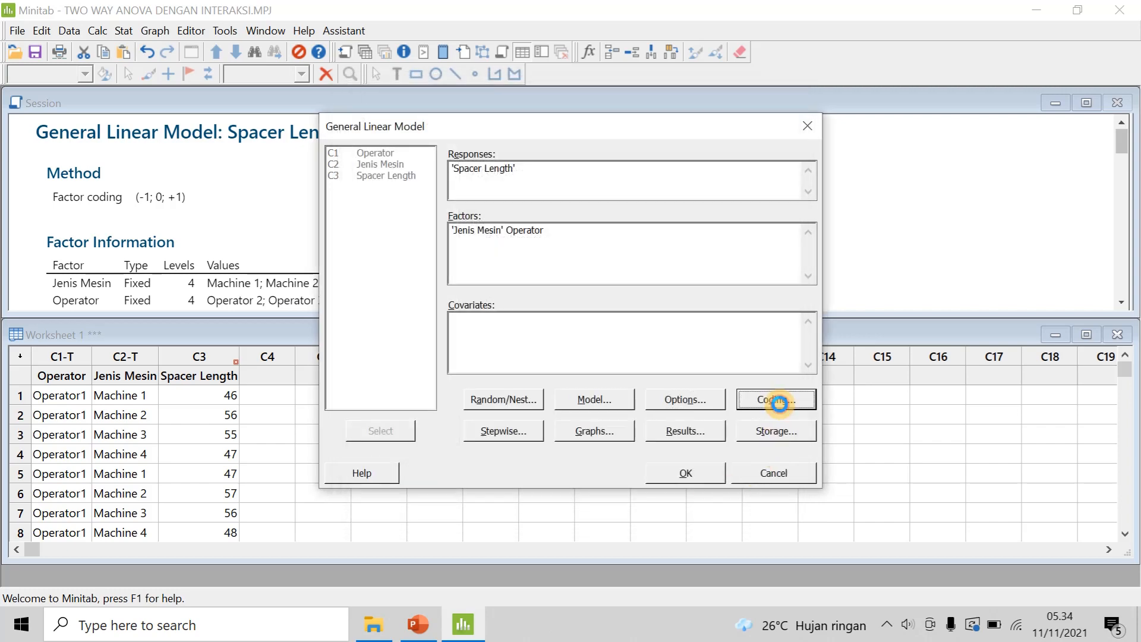
click(659, 483)
click(512, 435)
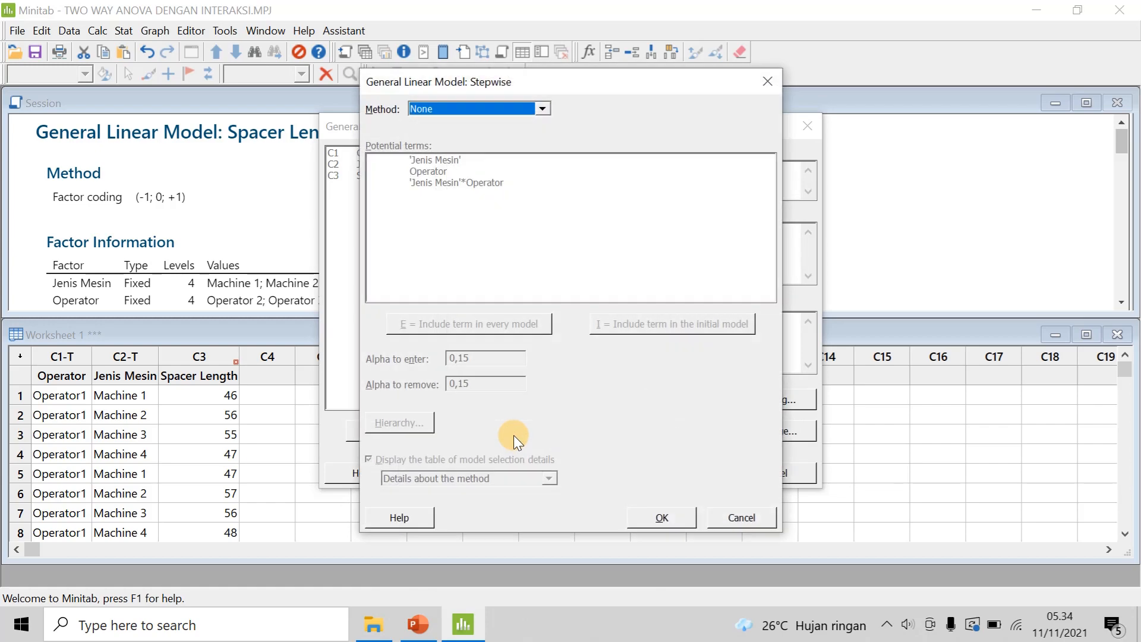
click(654, 512)
Request four-in-one residual plots for the regular residuals and accept the default results display with simple tables
click(592, 426)
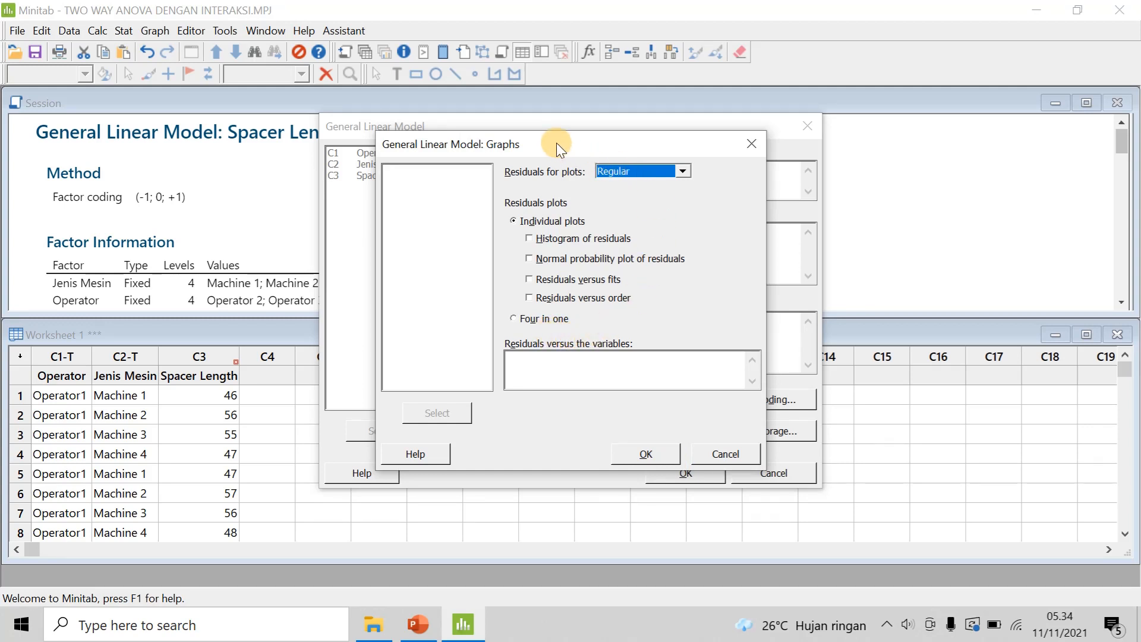
drag(556, 143, 563, 143)
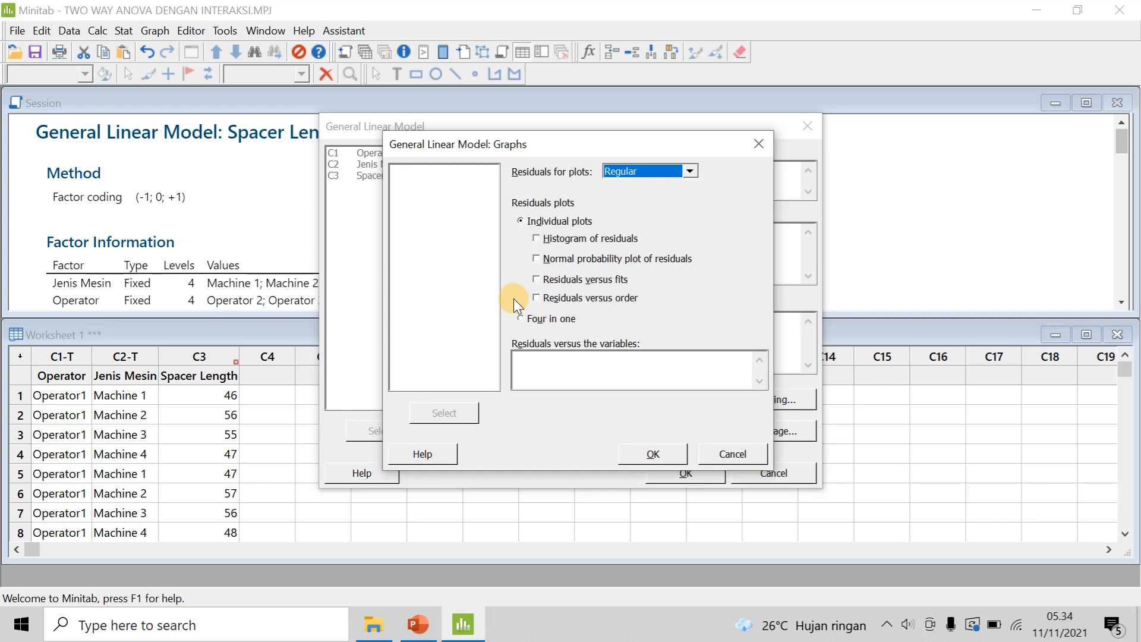
click(555, 320)
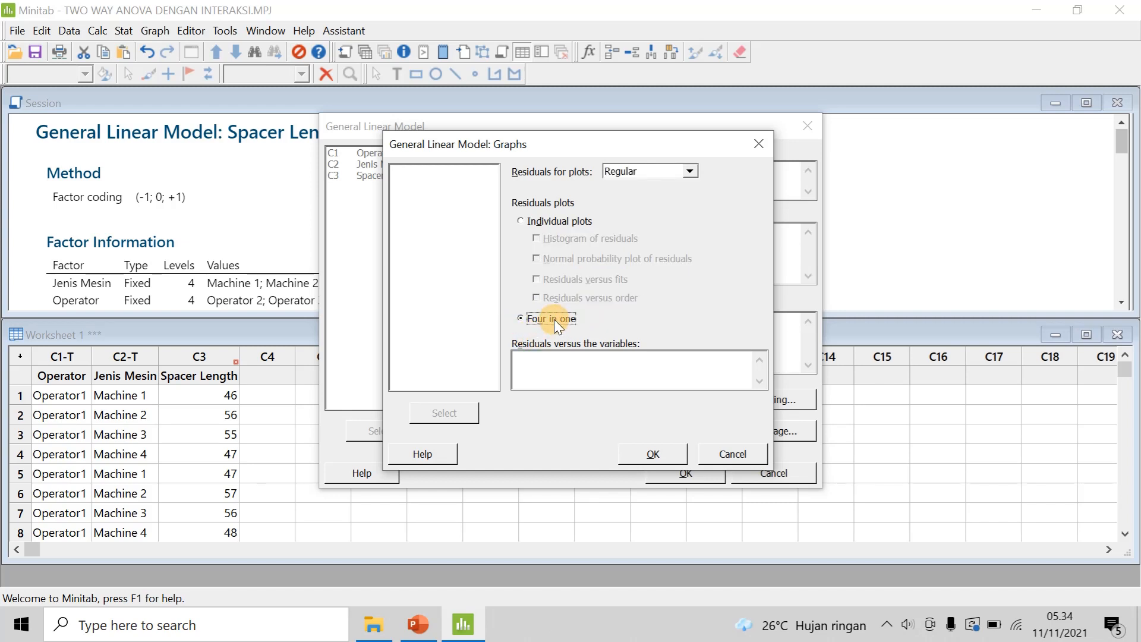
click(655, 447)
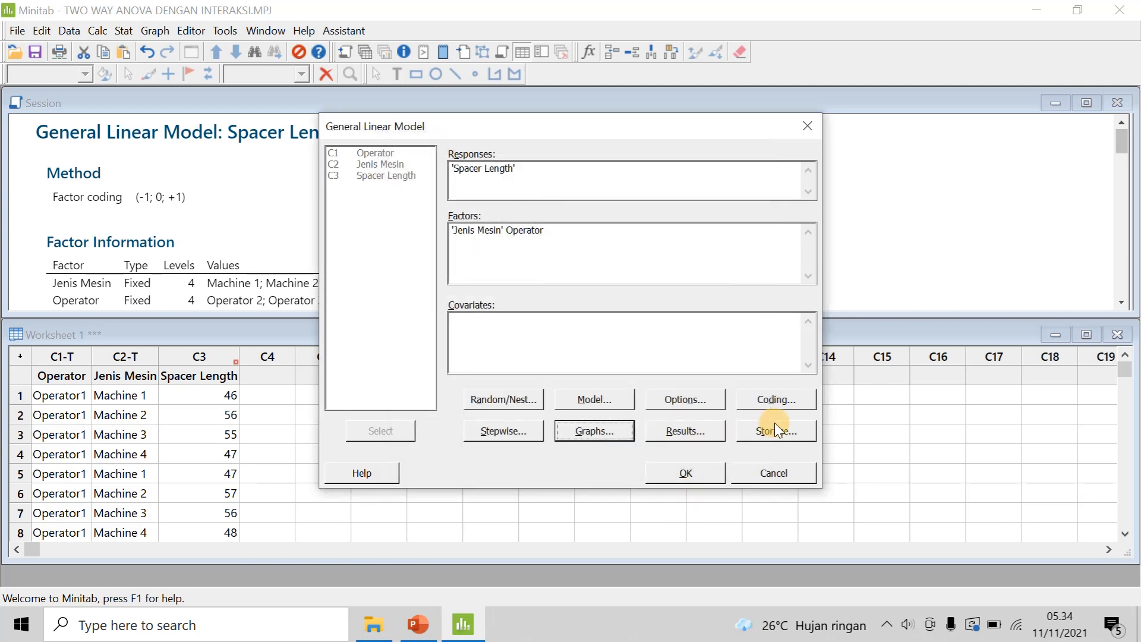
click(699, 434)
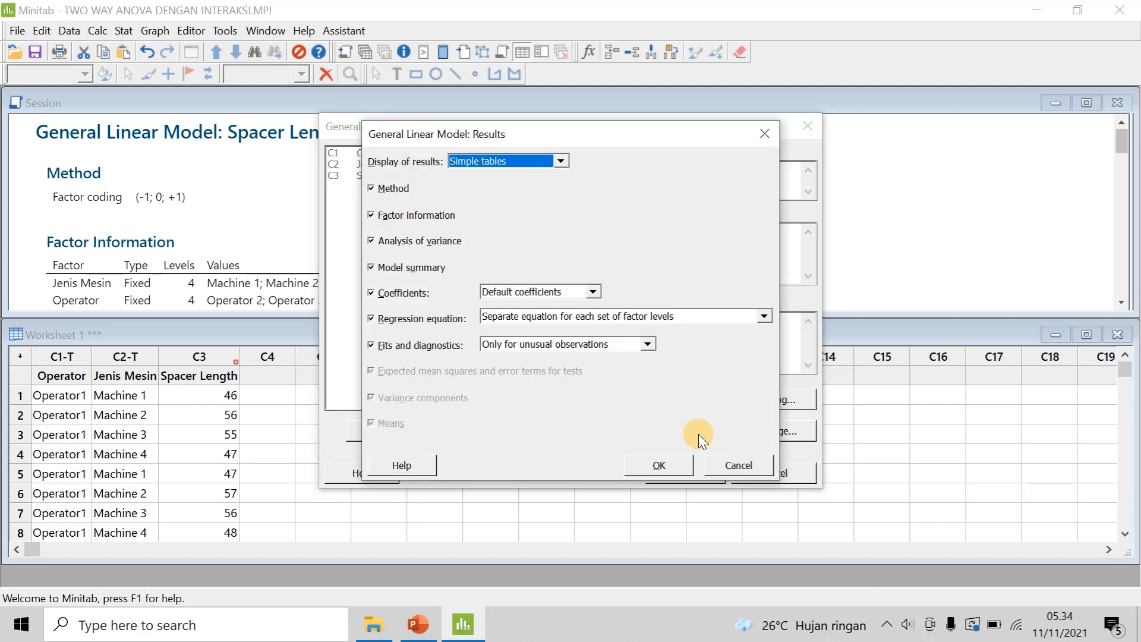
click(659, 466)
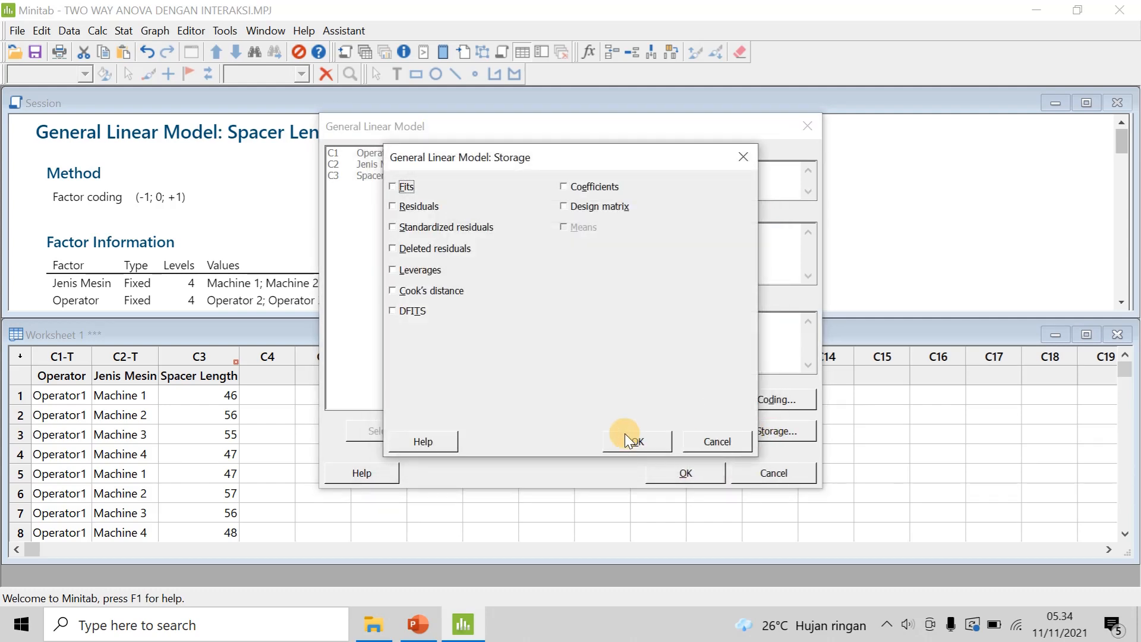
Set the residuals to be stored in the worksheet and run the General Linear Model
click(419, 208)
click(654, 438)
click(695, 479)
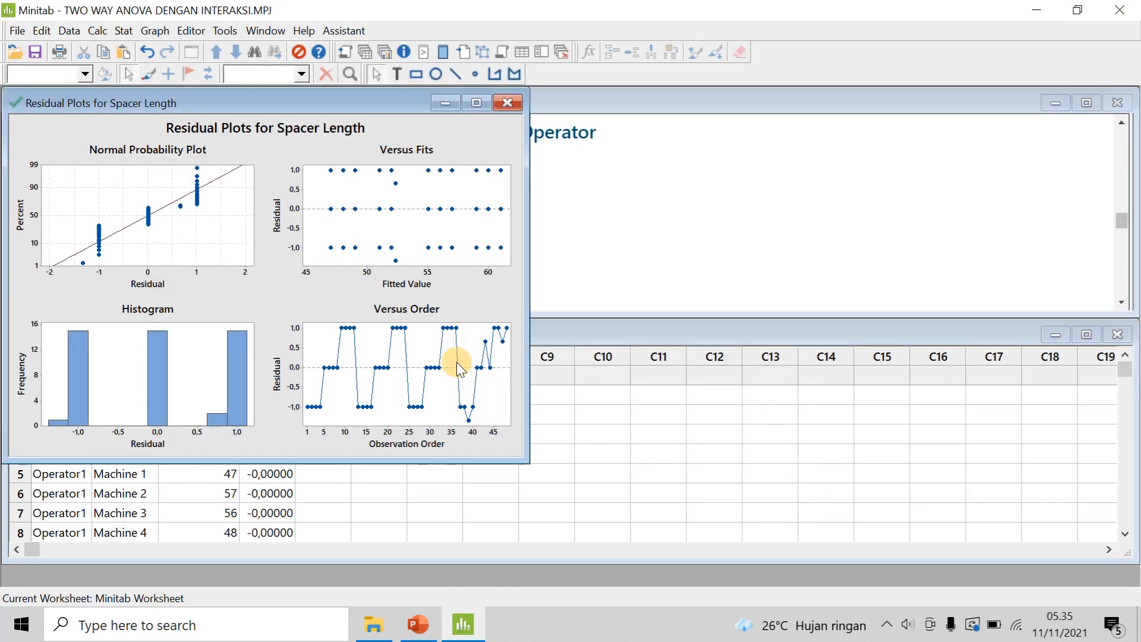
Minimize the residual plots and examine the regression equation, coefficients, model summary and Analysis of Variance table in the session output
click(445, 105)
scroll(383, 255, down, 15)
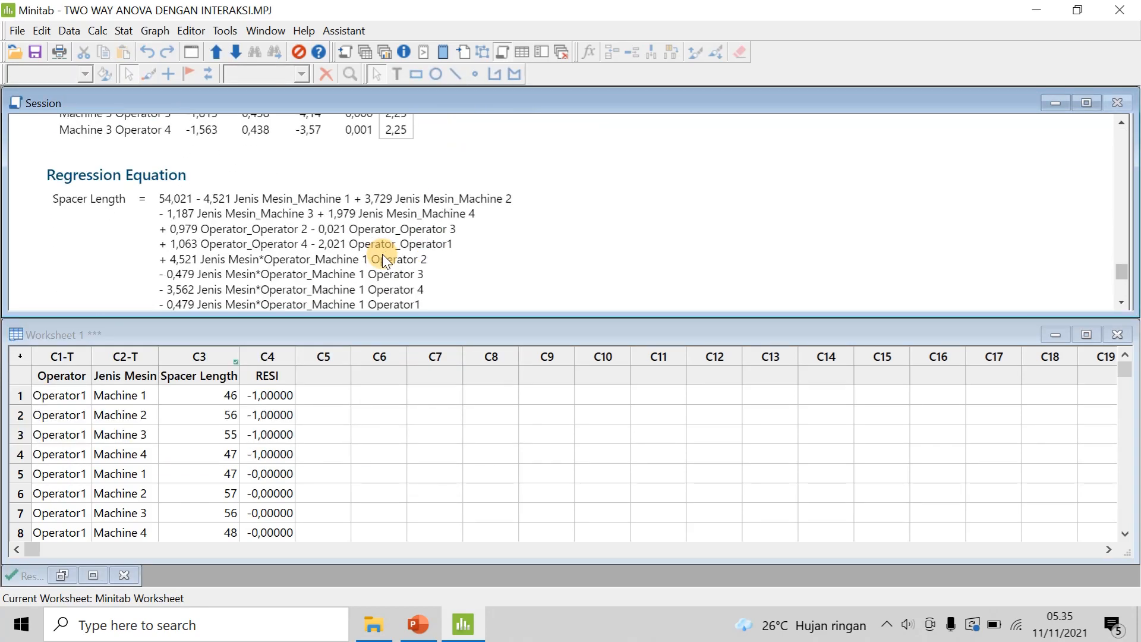
scroll(383, 255, down, 4)
scroll(383, 254, up, 10)
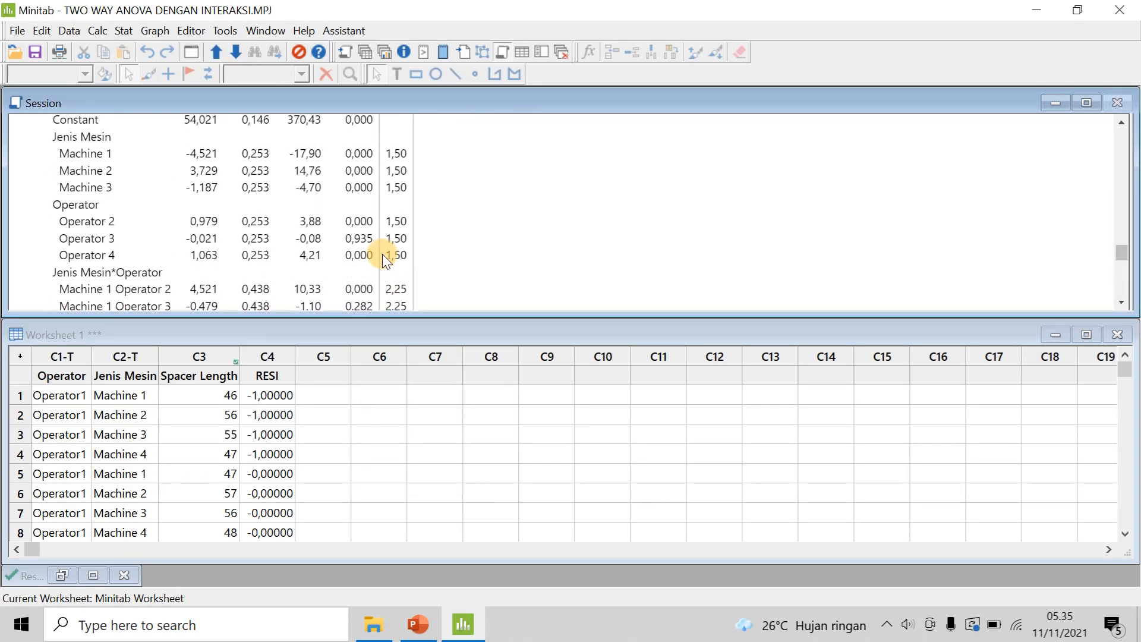
scroll(383, 255, up, 9)
scroll(383, 255, down, 5)
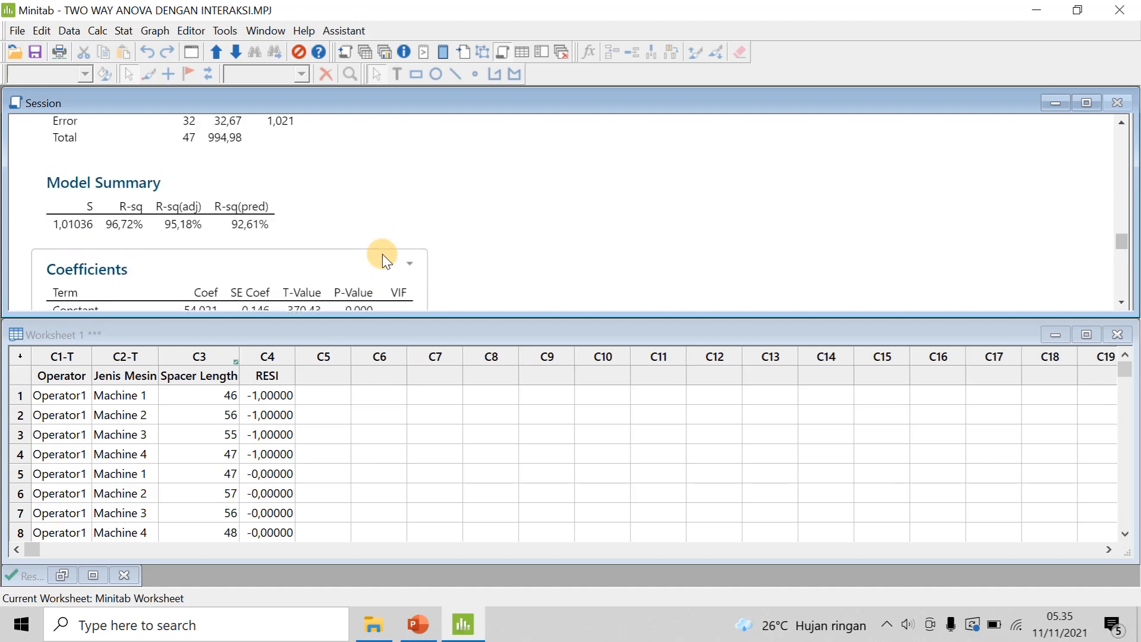
scroll(382, 254, up, 3)
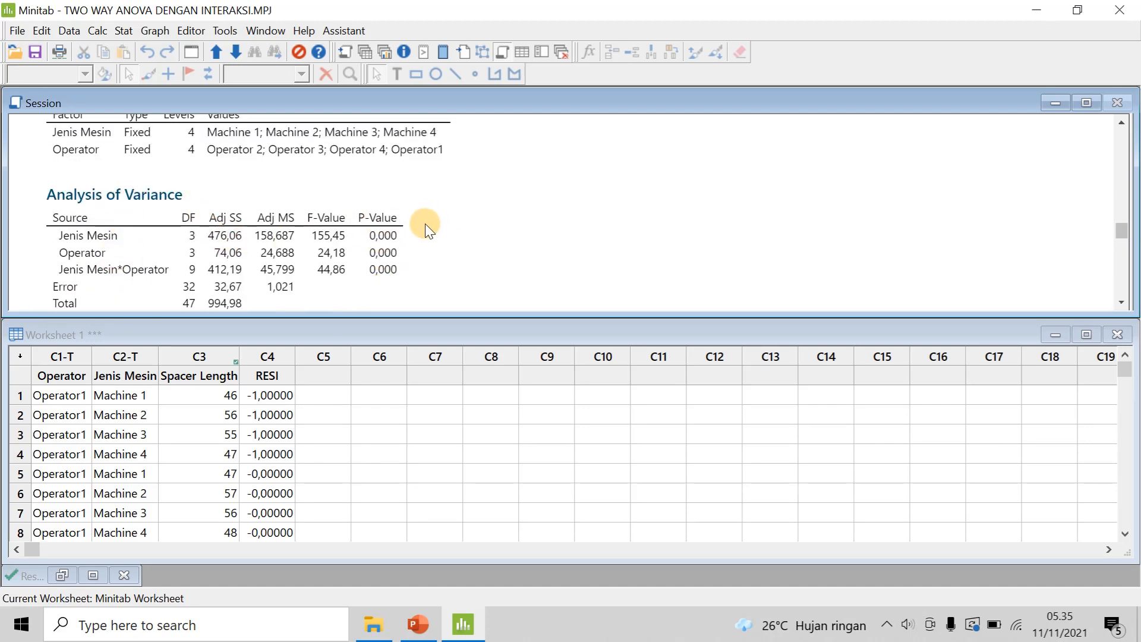
scroll(416, 232, down, 2)
scroll(407, 241, up, 2)
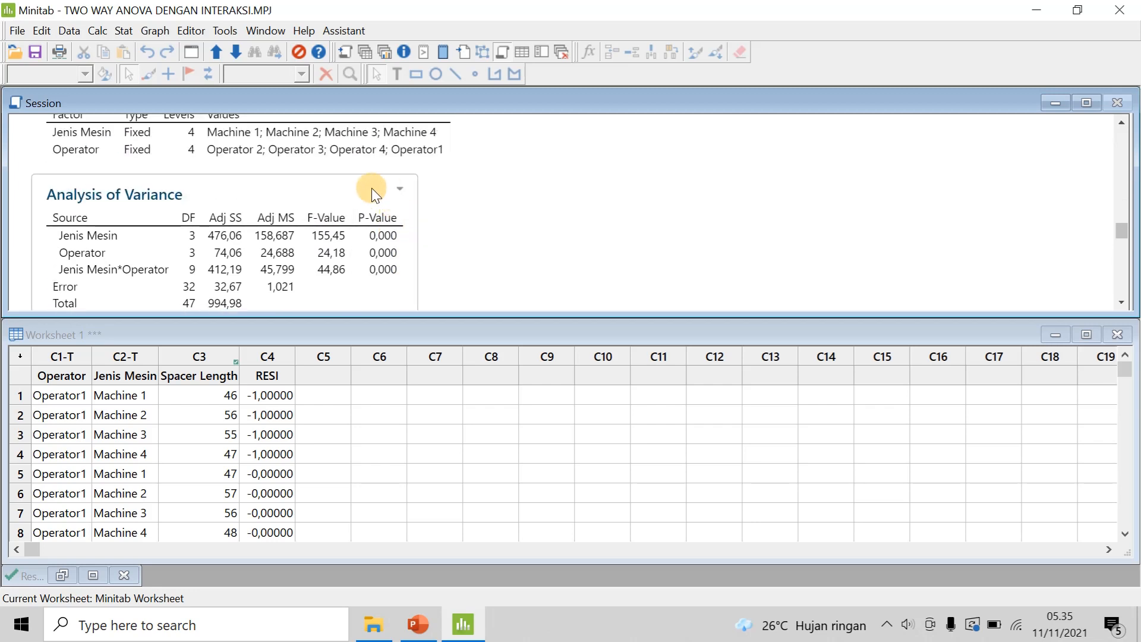
Check the Analysis of Variance table against the Coefficients table, ending back at the Analysis of Variance
click(400, 187)
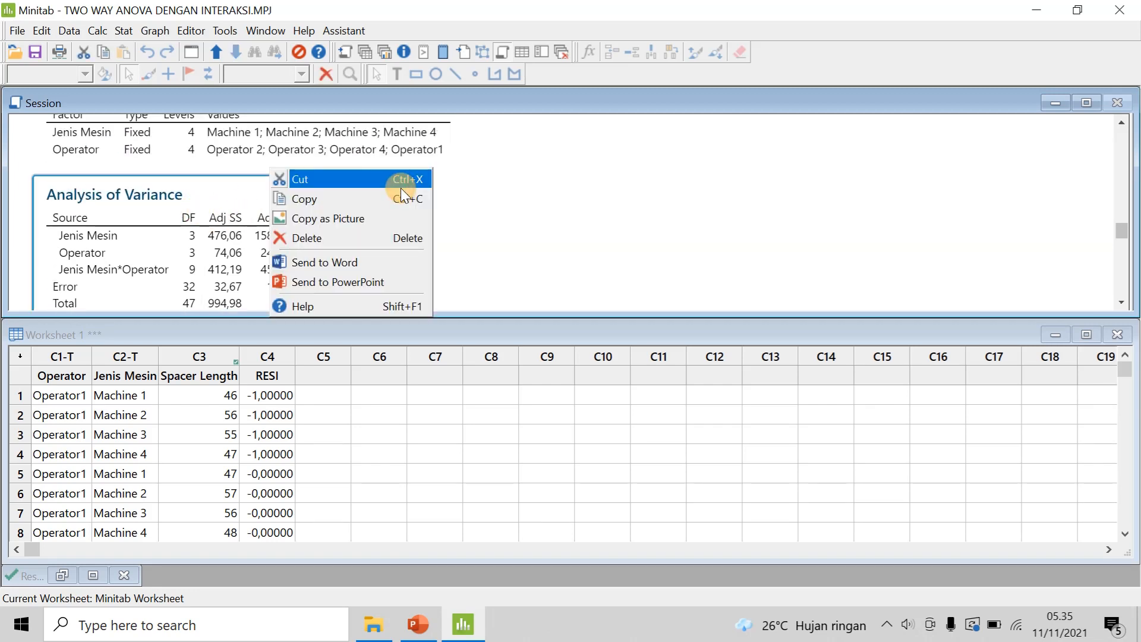
click(343, 212)
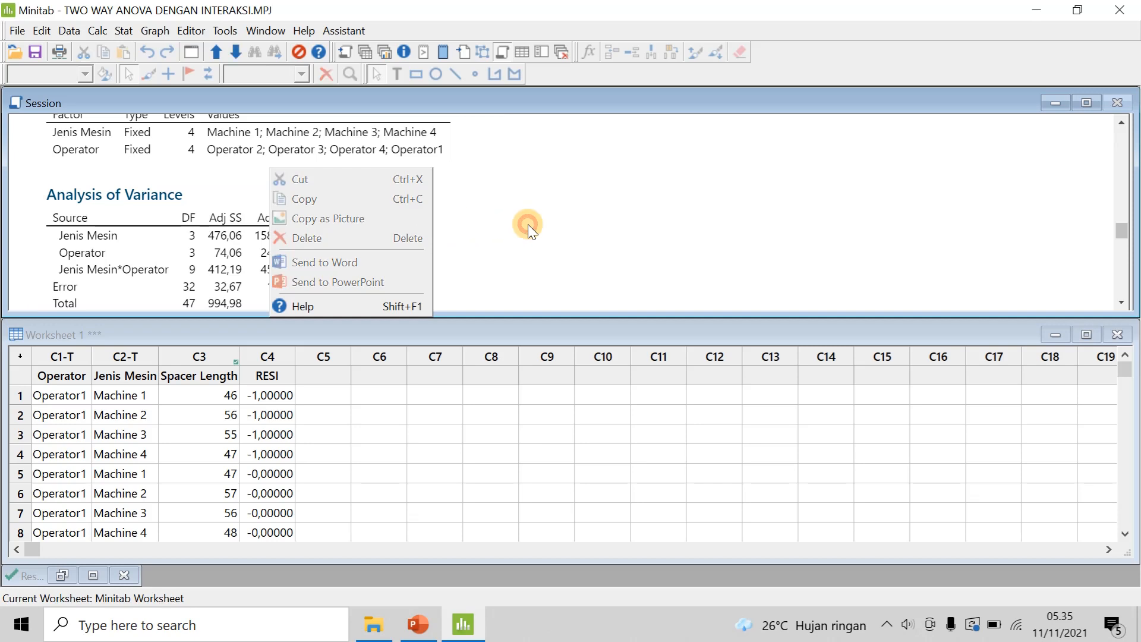
scroll(1126, 299, down, 1)
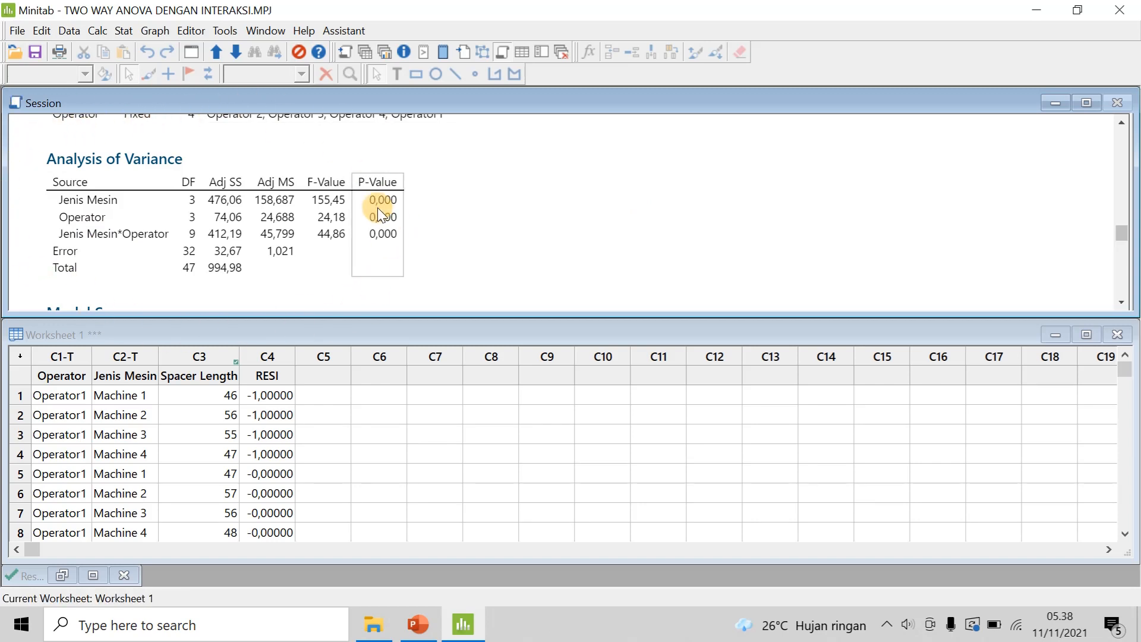
scroll(181, 209, down, 5)
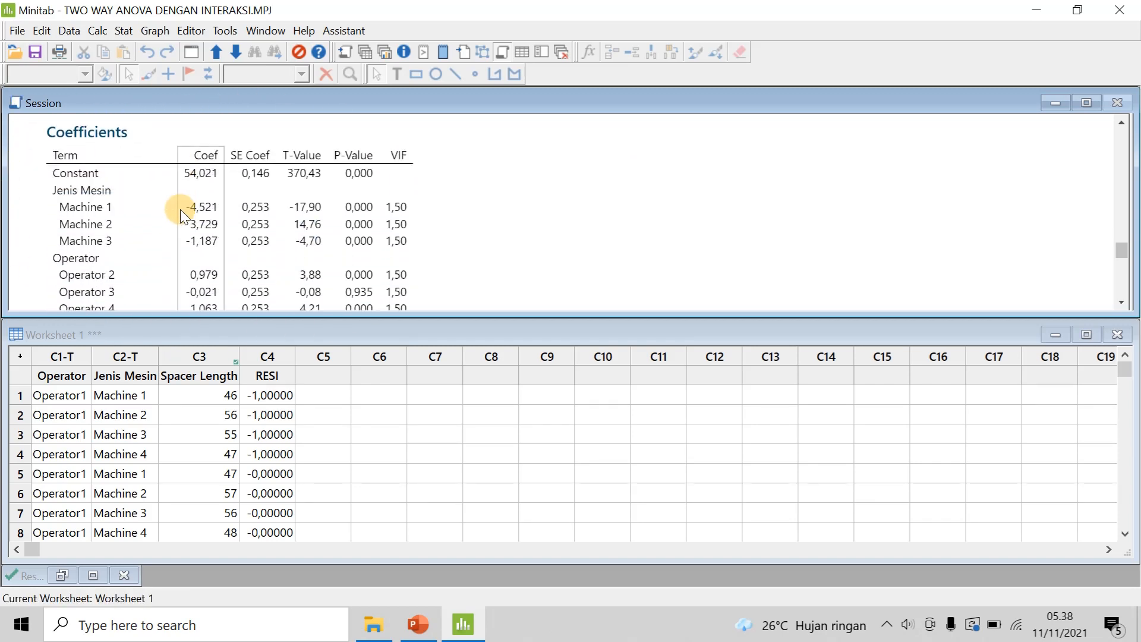
scroll(181, 210, up, 5)
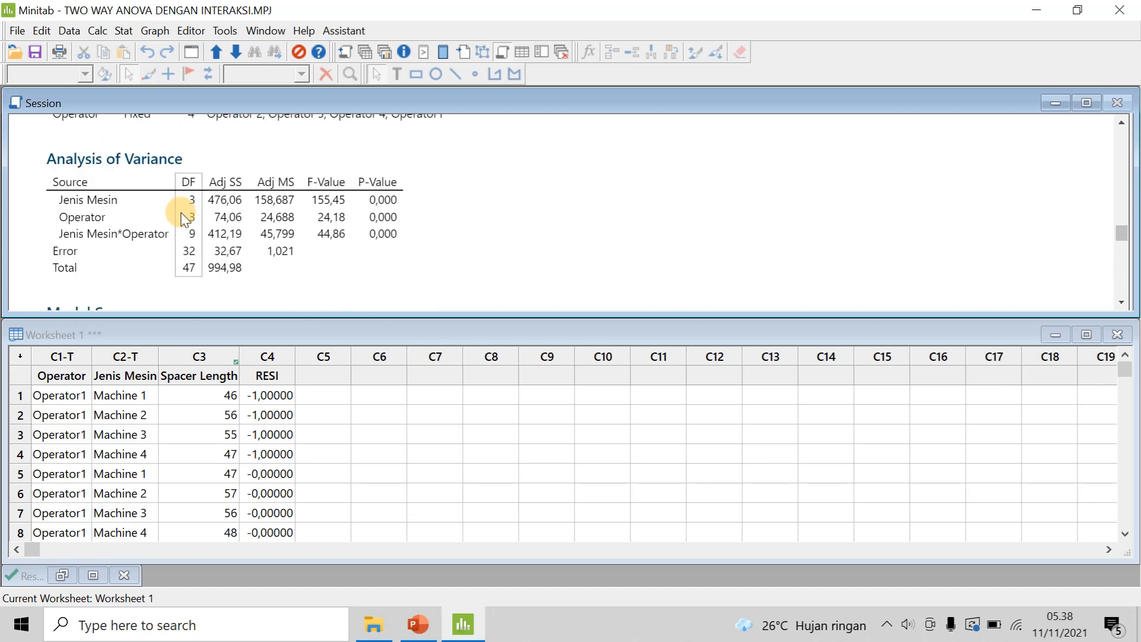